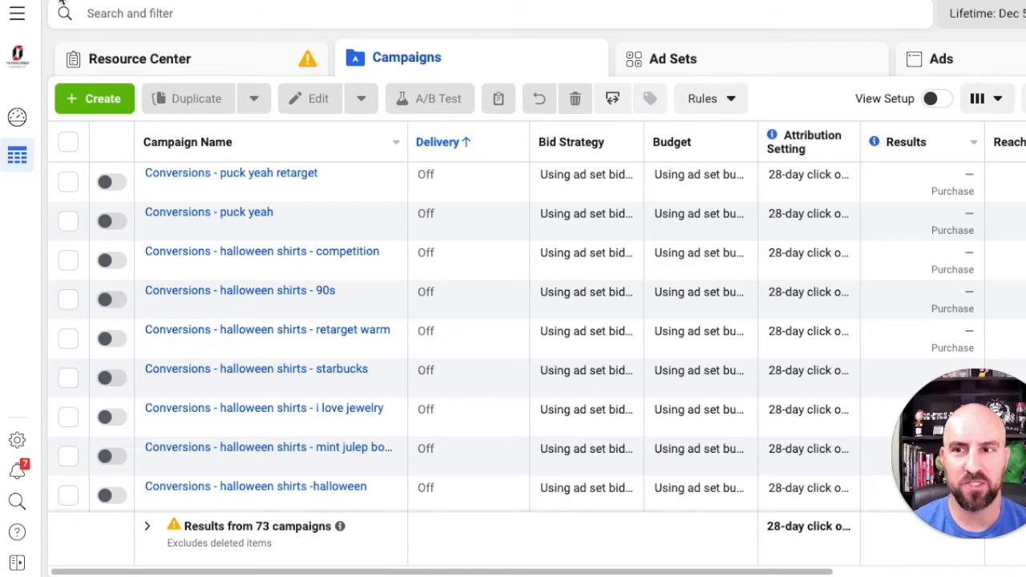
Open Audience Insights for the ad account and start a new audience based on everyone on Facebook.
left_click(18, 16)
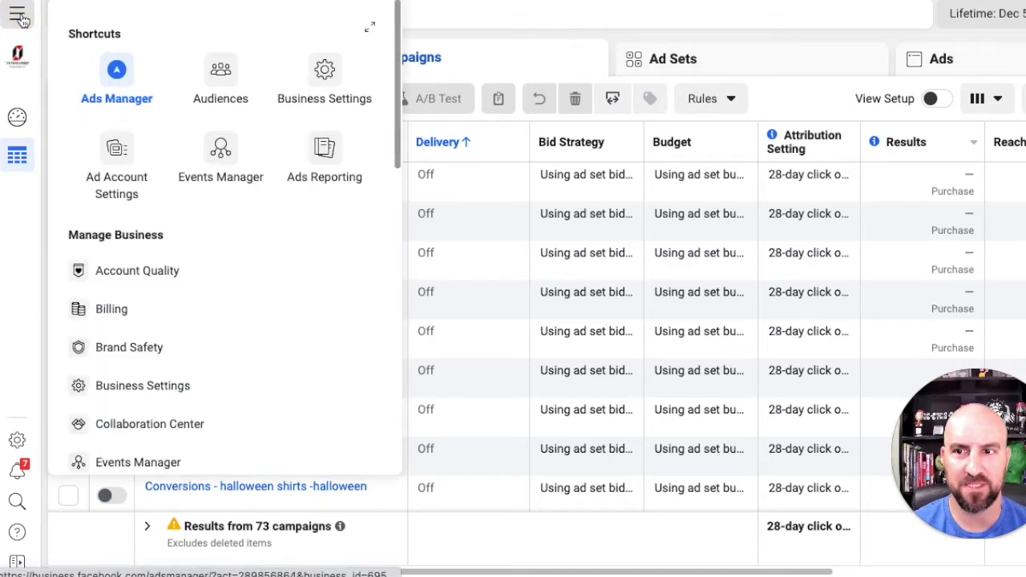
scroll(184, 161, "down", 4)
scroll(185, 163, "down", 4)
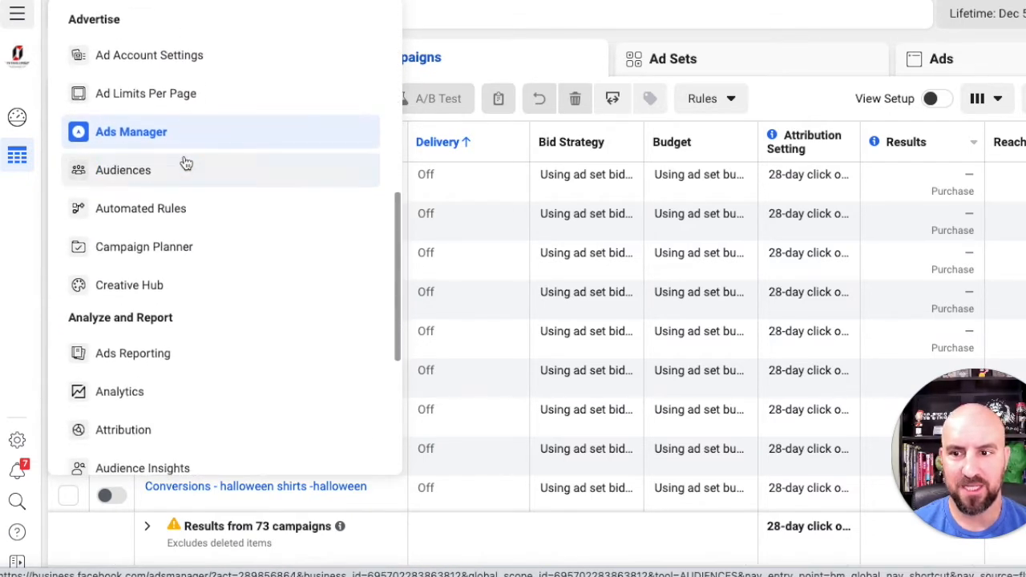
scroll(185, 163, "down", 1)
scroll(183, 162, "down", 2)
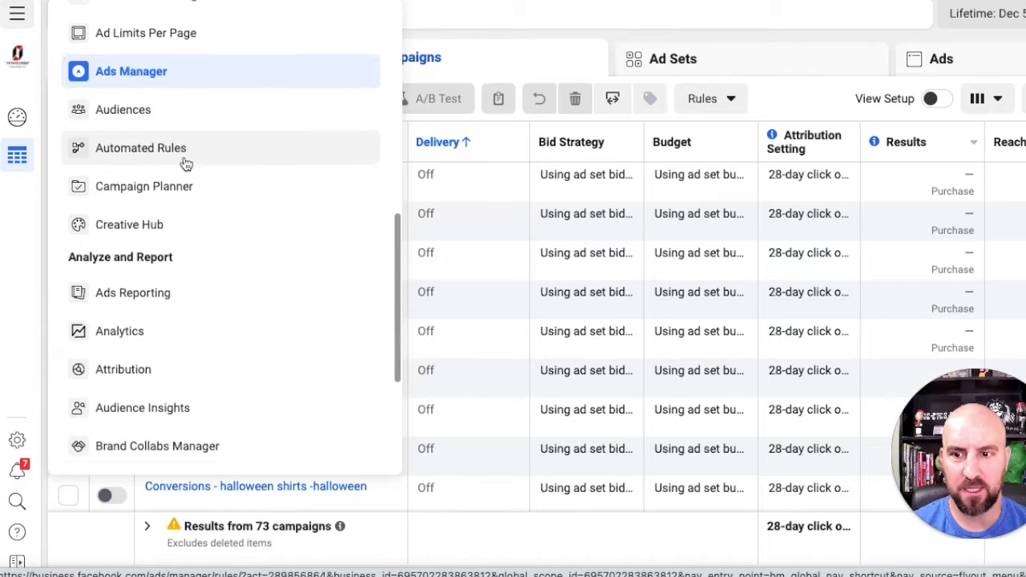
scroll(180, 183, "down", 5)
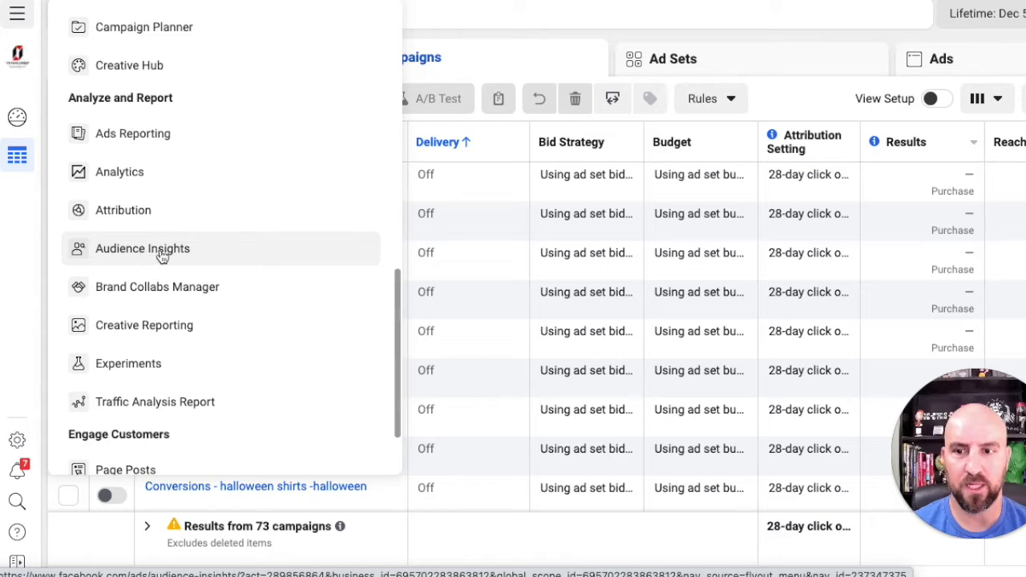
left_click(173, 256)
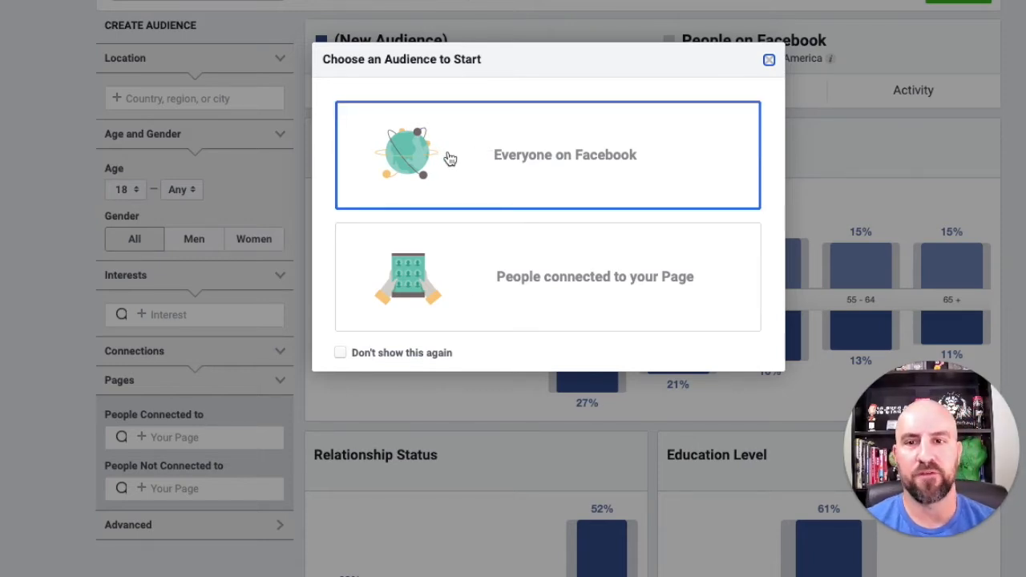
left_click(505, 155)
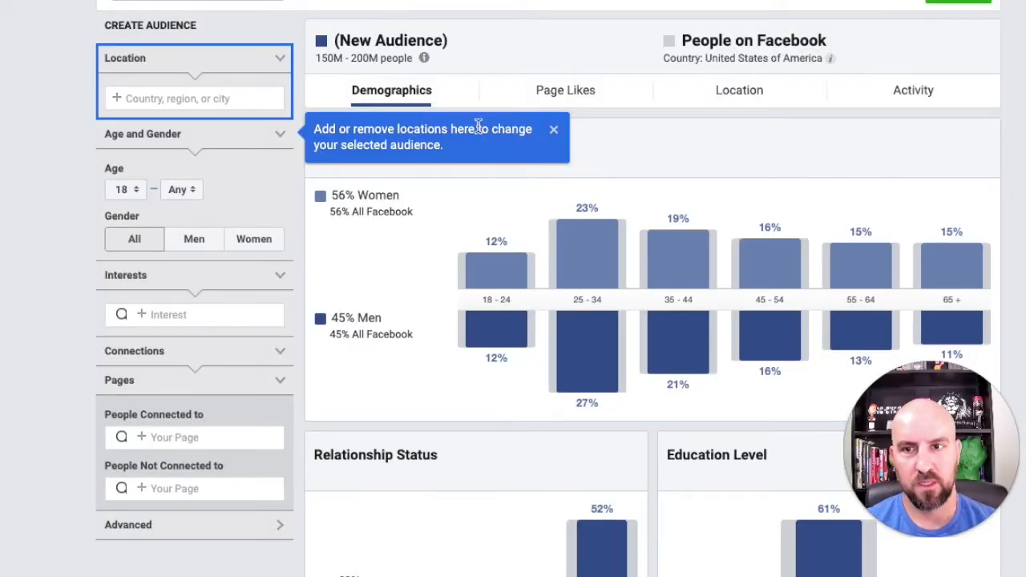
Examine the audience filters for location, age and gender, interests, and page connections.
scroll(69, 140, "down", 1)
scroll(69, 143, "down", 1)
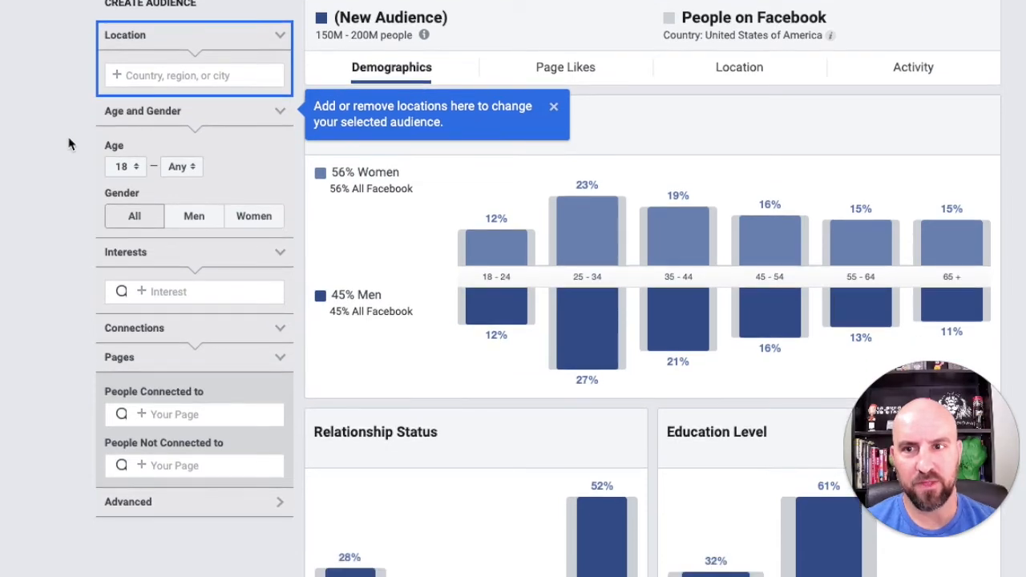
scroll(69, 143, "down", 2)
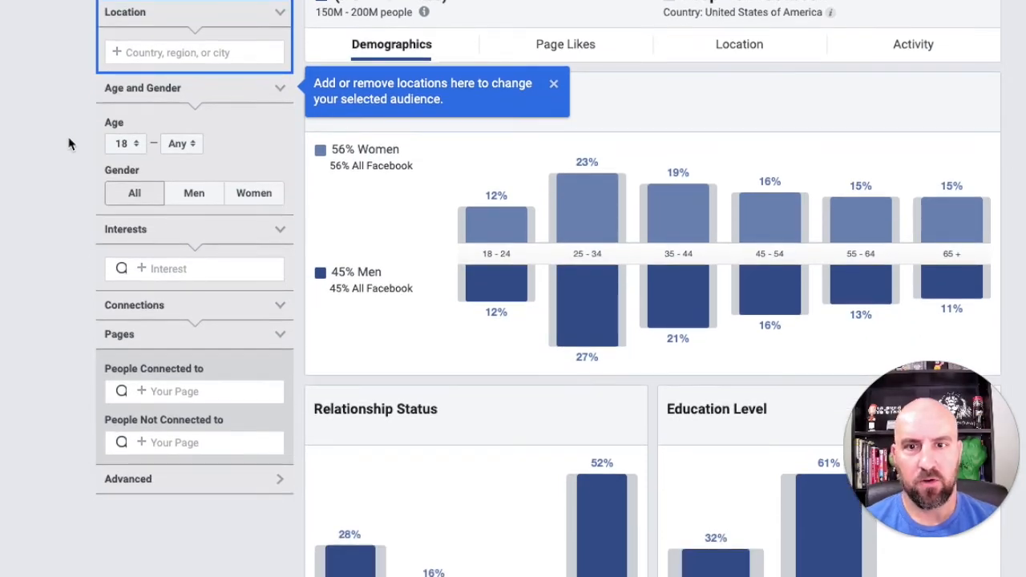
scroll(137, 87, "down", 1)
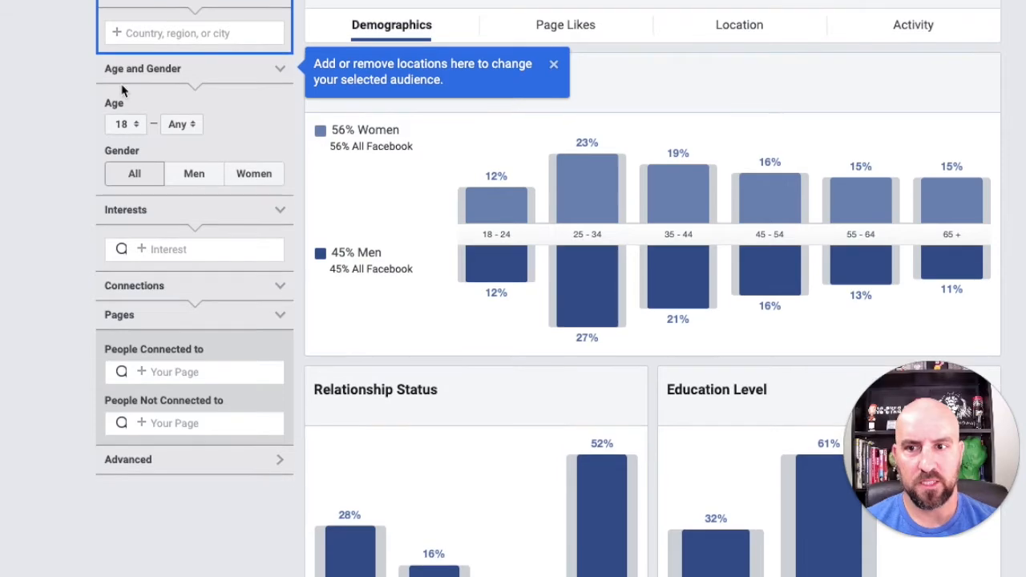
scroll(125, 87, "up", 2)
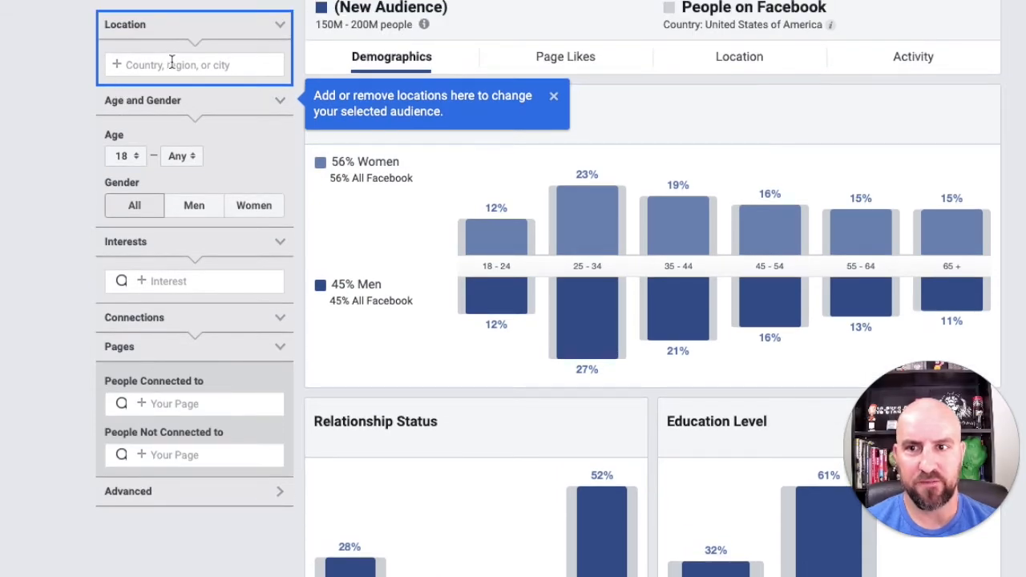
scroll(184, 116, "down", 1)
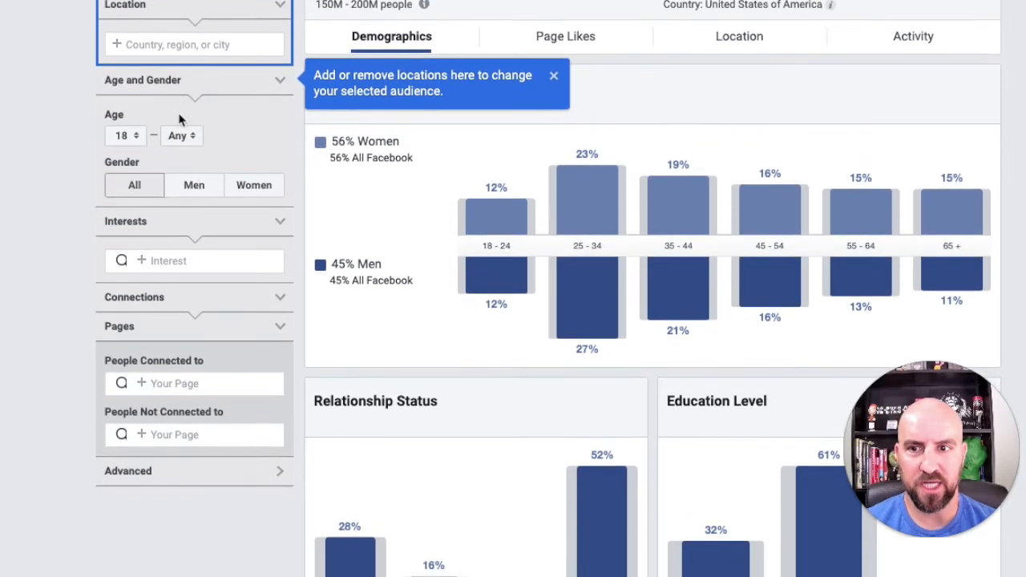
scroll(201, 170, "down", 2)
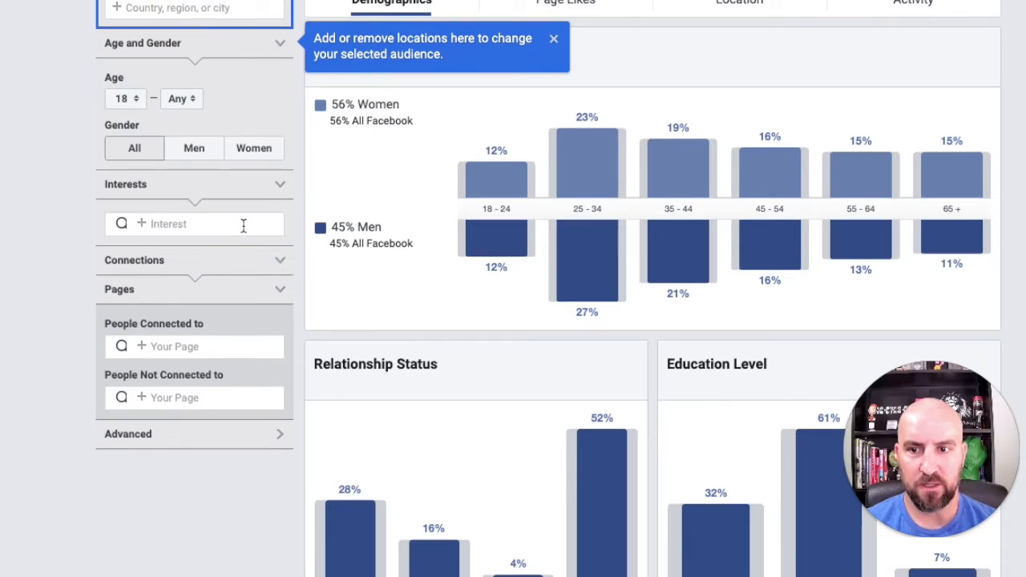
left_click(281, 263)
left_click(277, 264)
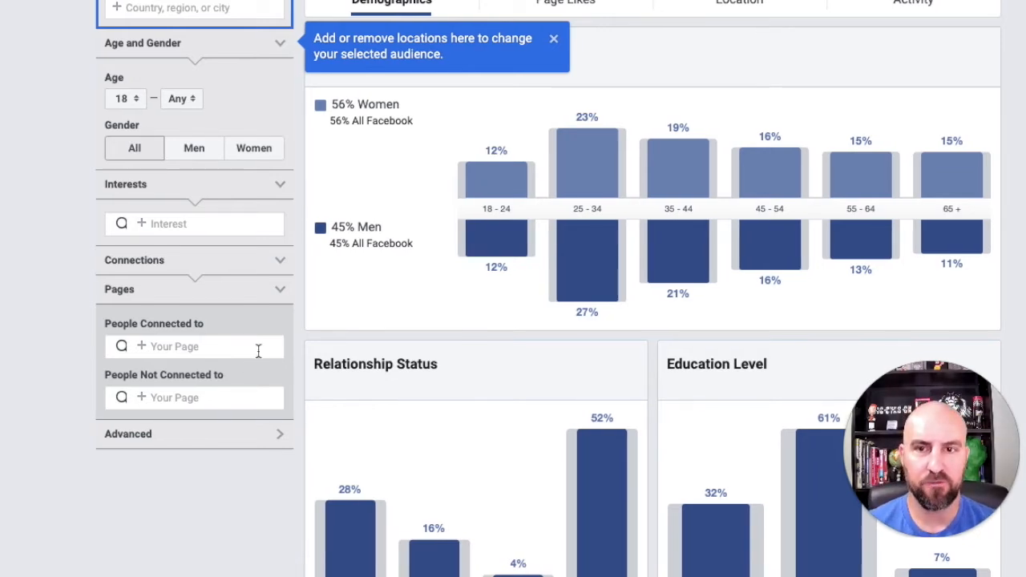
scroll(260, 350, "up", 1)
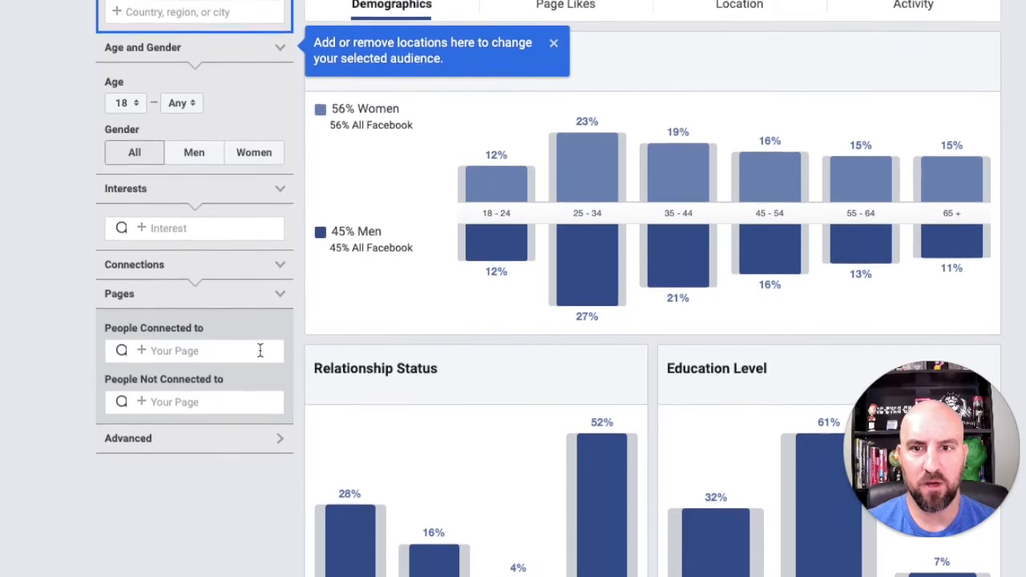
scroll(260, 351, "up", 1)
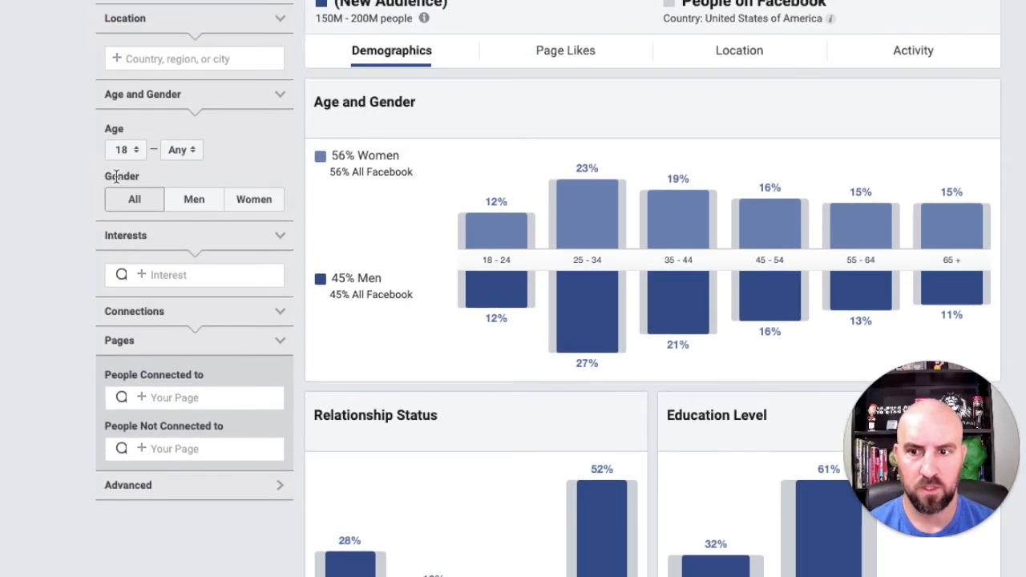
scroll(114, 184, "down", 1)
scroll(114, 185, "up", 1)
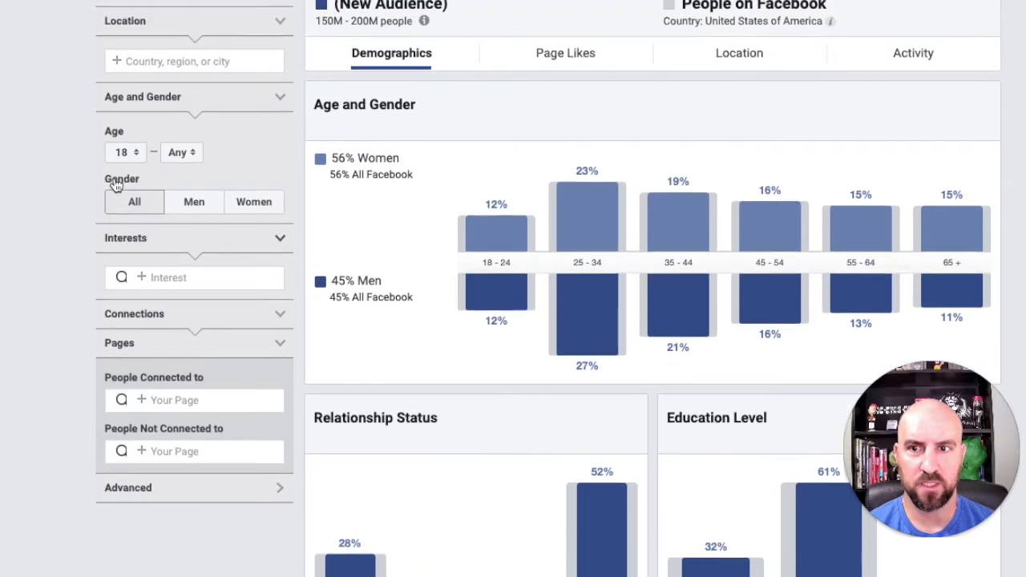
Search the audience interests for "gym" and look through the suggested interests.
left_click(243, 277)
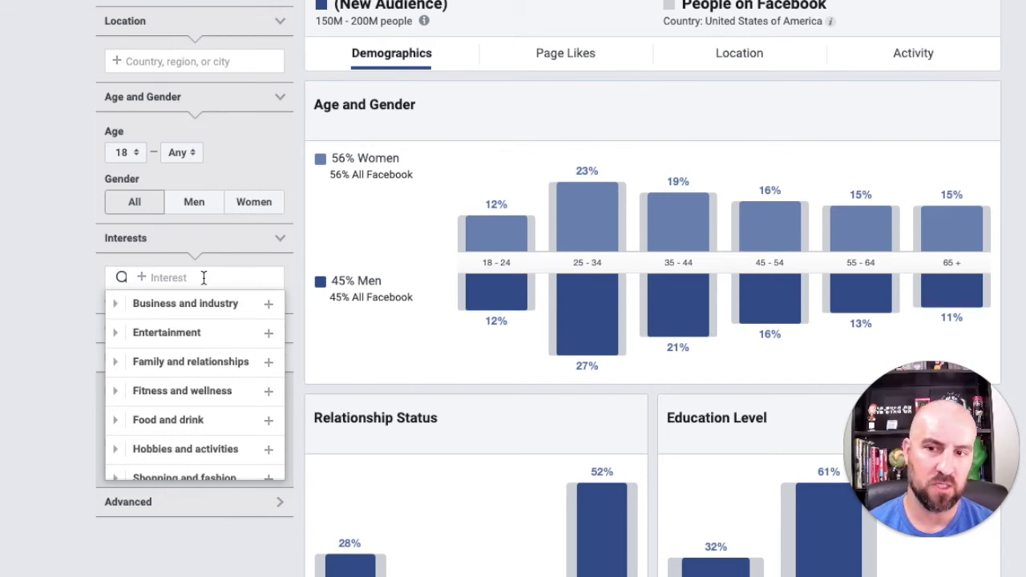
type("gym")
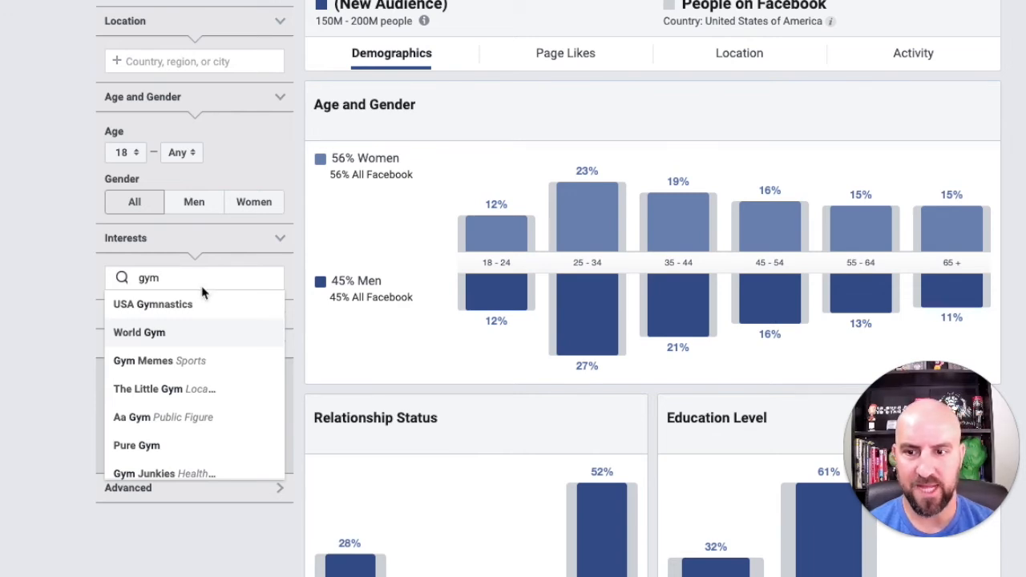
scroll(203, 329, "down", 1)
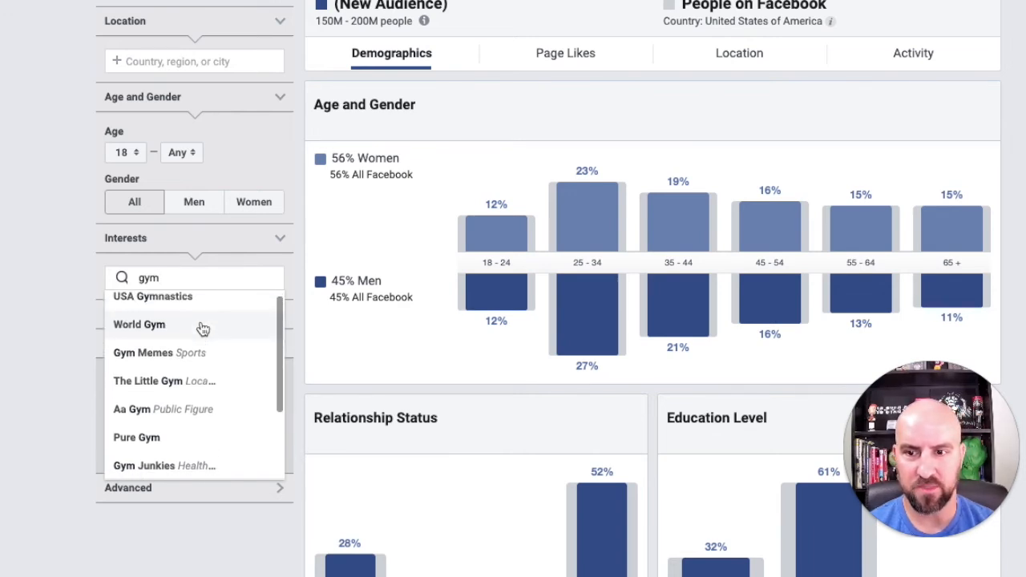
scroll(203, 329, "down", 4)
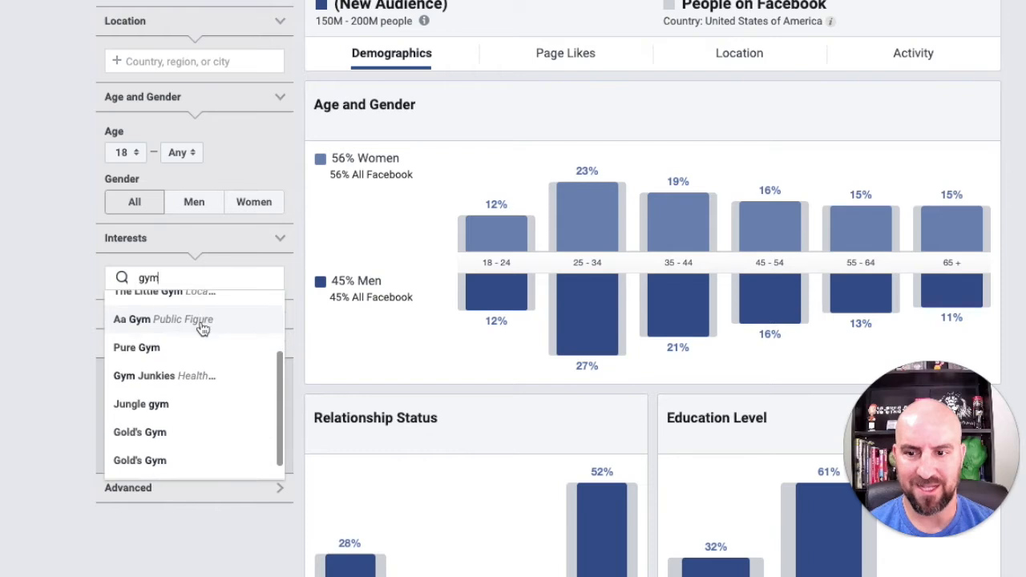
scroll(171, 367, "down", 1)
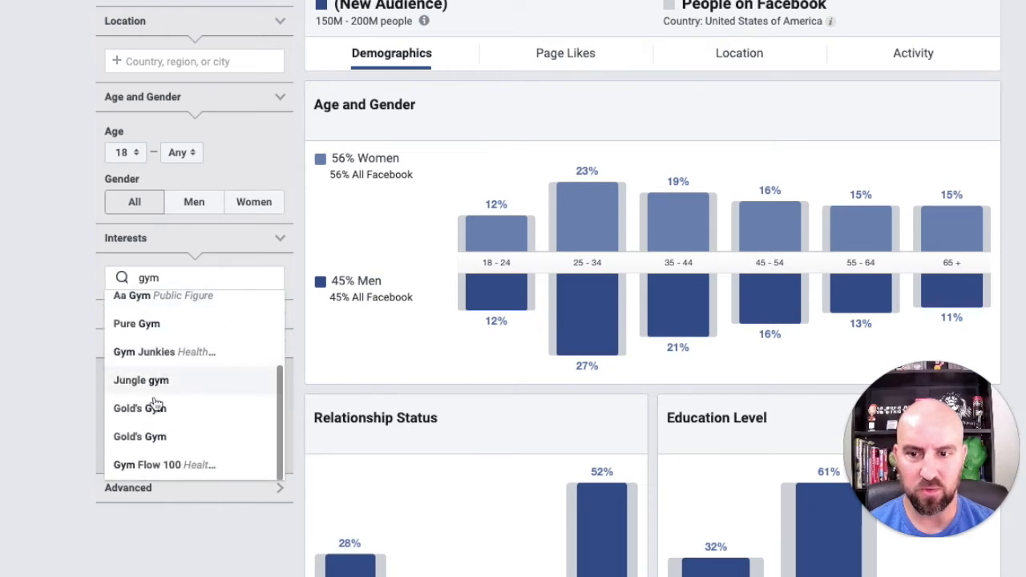
scroll(185, 307, "up", 5)
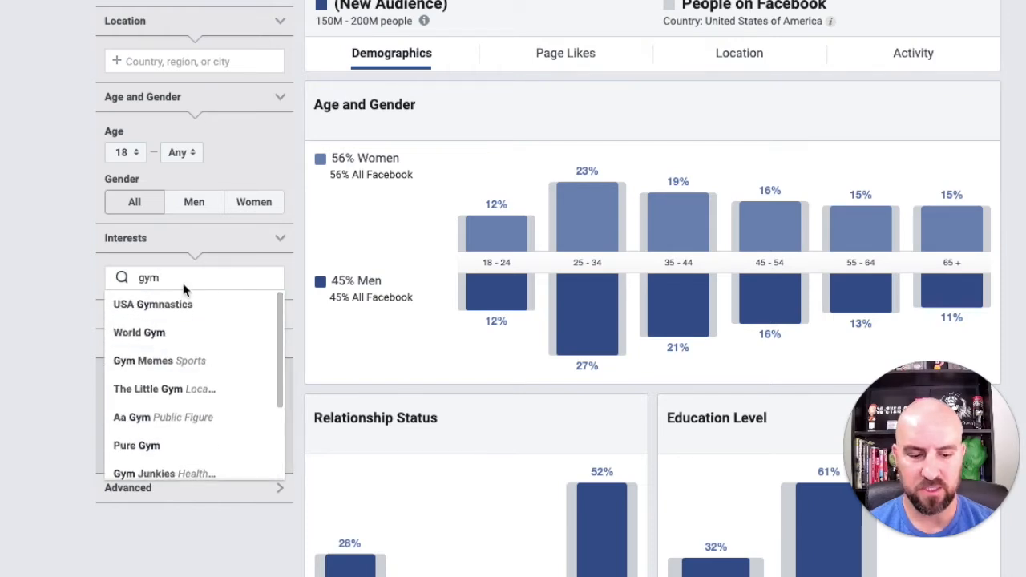
Search the interests for "working out" instead and add Physical exercise to the audience.
key("BackSpace")
key("BackSpace")
key("BackSpace")
type("wo")
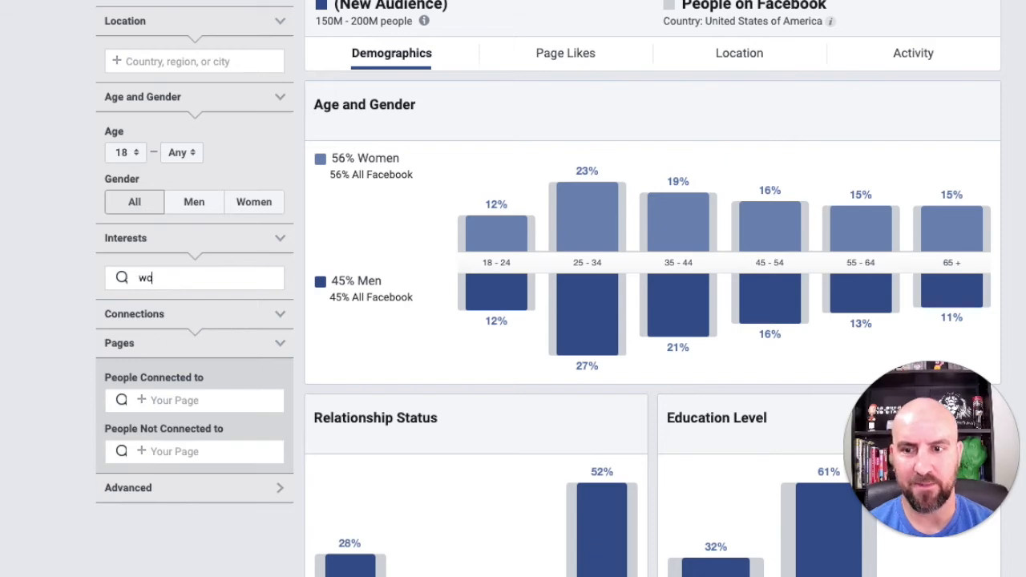
type("rking out")
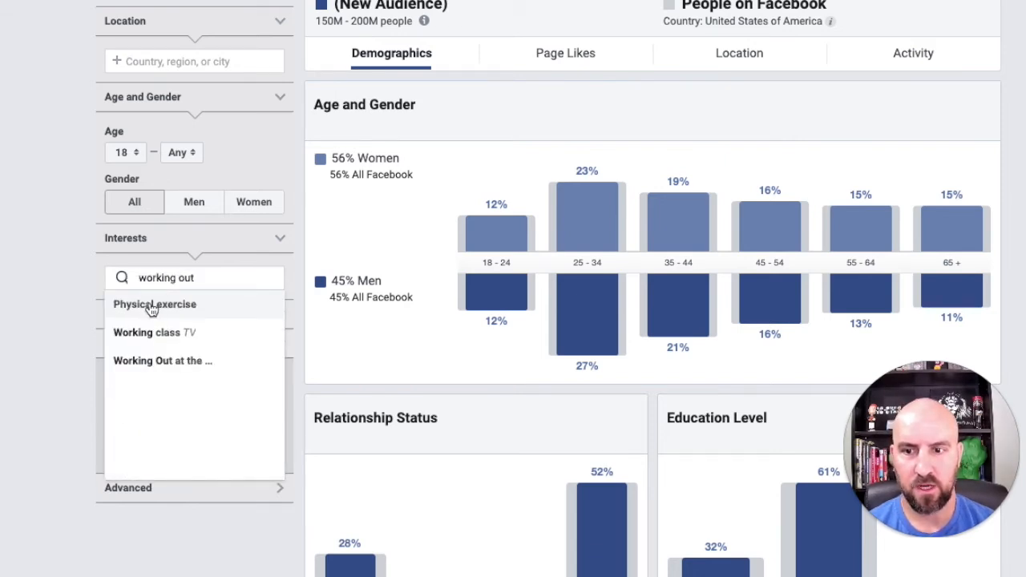
left_click(124, 309)
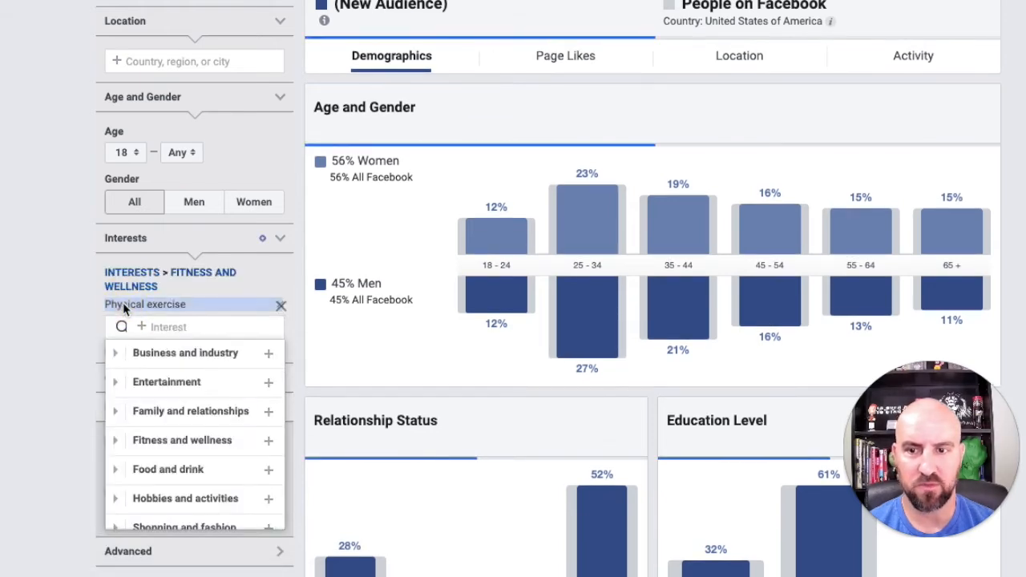
left_click(53, 283)
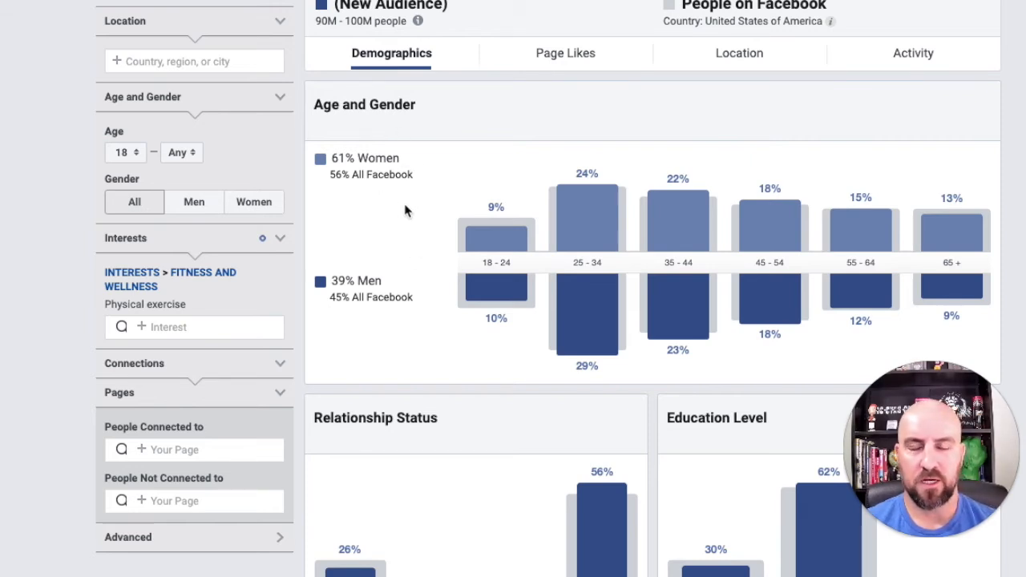
Review the audience's demographics: age and gender, relationship status, education level and job titles.
scroll(412, 204, "down", 1)
scroll(380, 172, "down", 1)
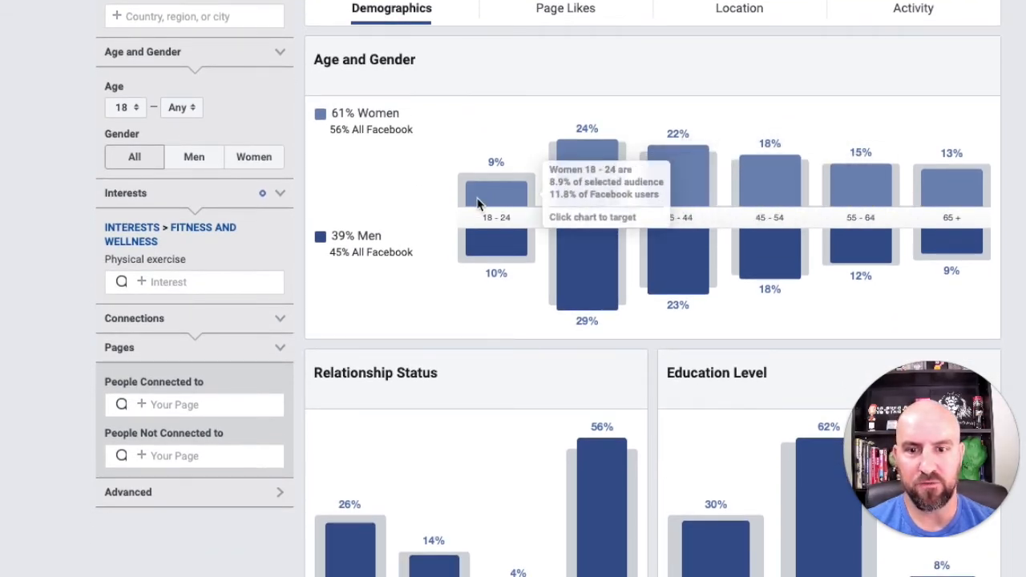
scroll(476, 202, "down", 2)
scroll(628, 249, "down", 1)
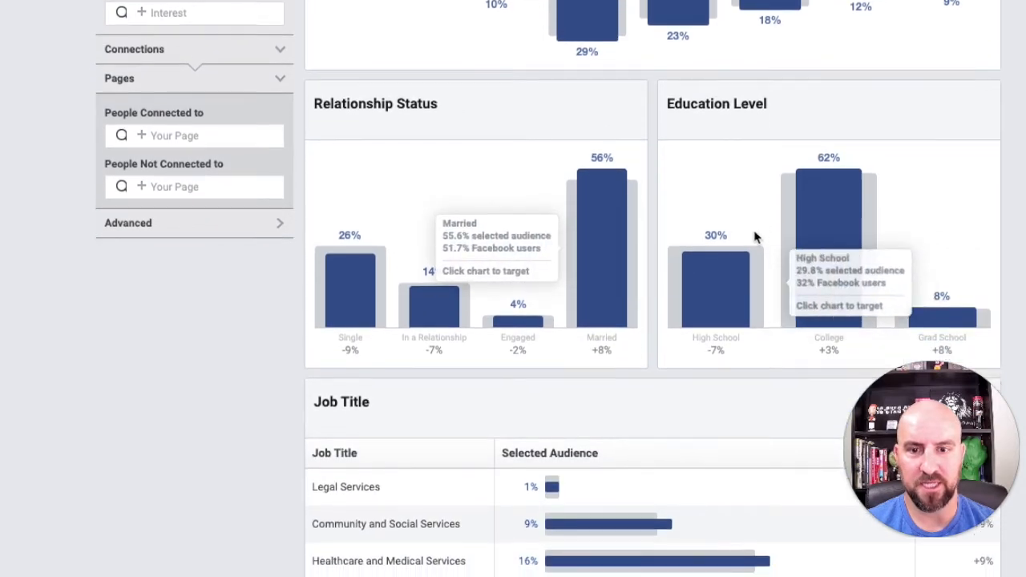
scroll(756, 236, "down", 2)
scroll(531, 214, "down", 2)
scroll(531, 214, "up", 5)
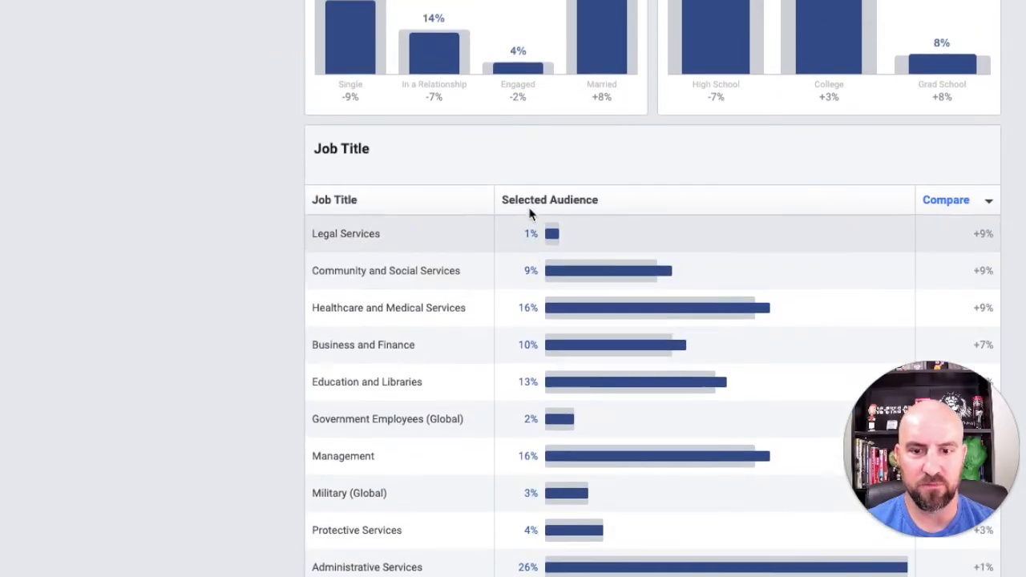
scroll(529, 214, "up", 3)
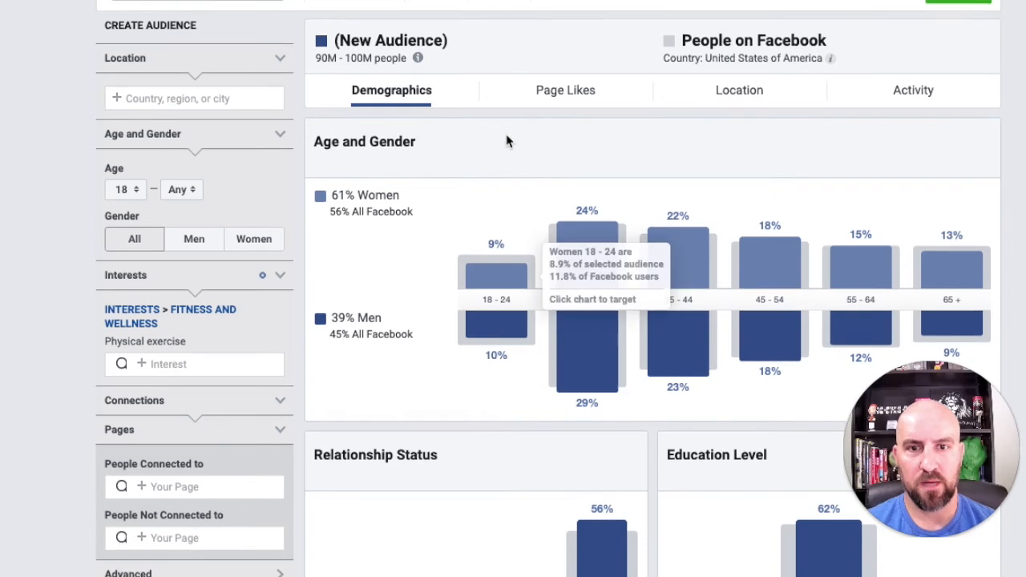
Show the audience's page likes and examine the top categories and the pages ranked by relevance and affinity.
left_click(583, 96)
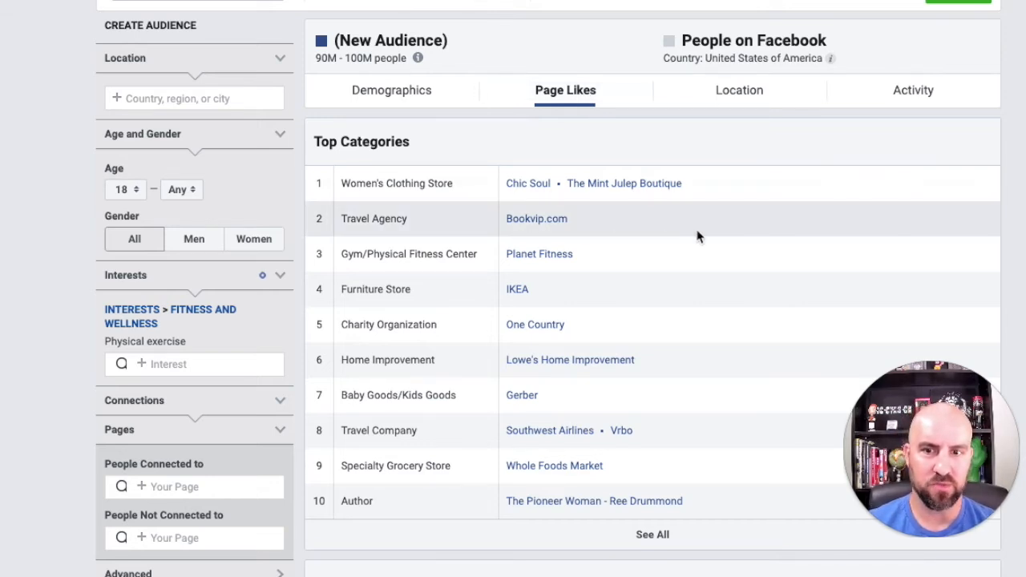
scroll(769, 205, "down", 1)
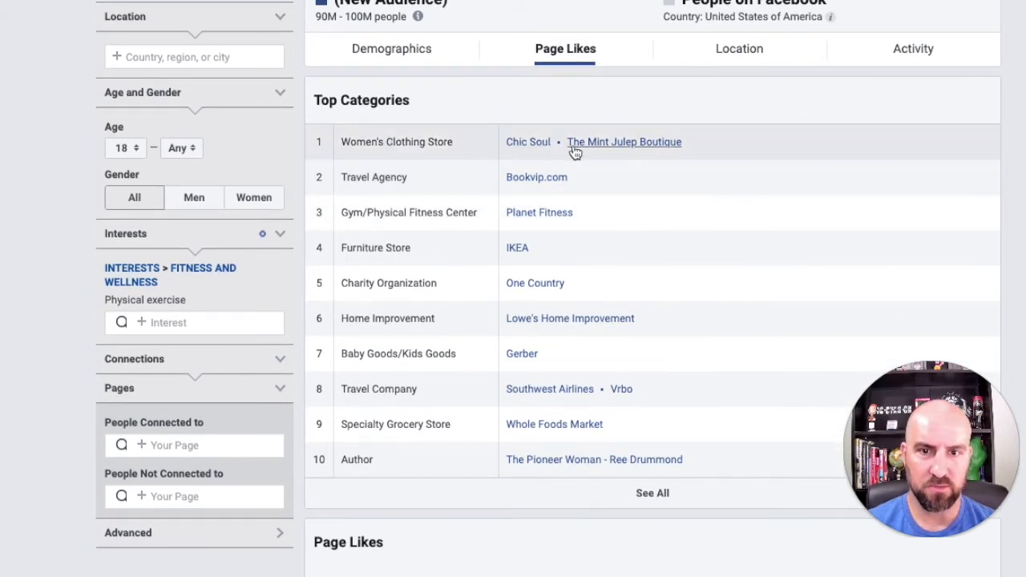
scroll(569, 150, "down", 1)
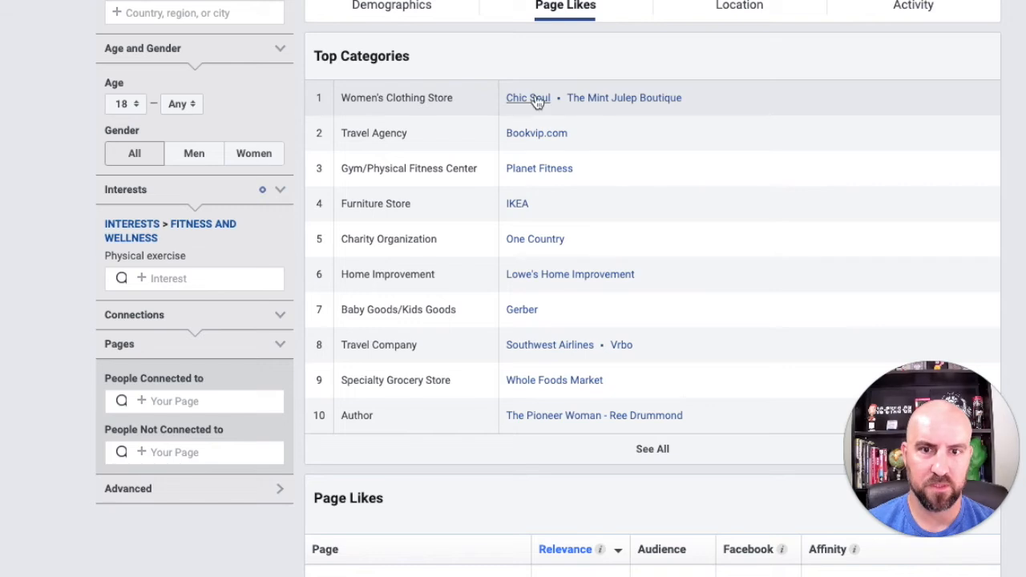
scroll(586, 115, "down", 1)
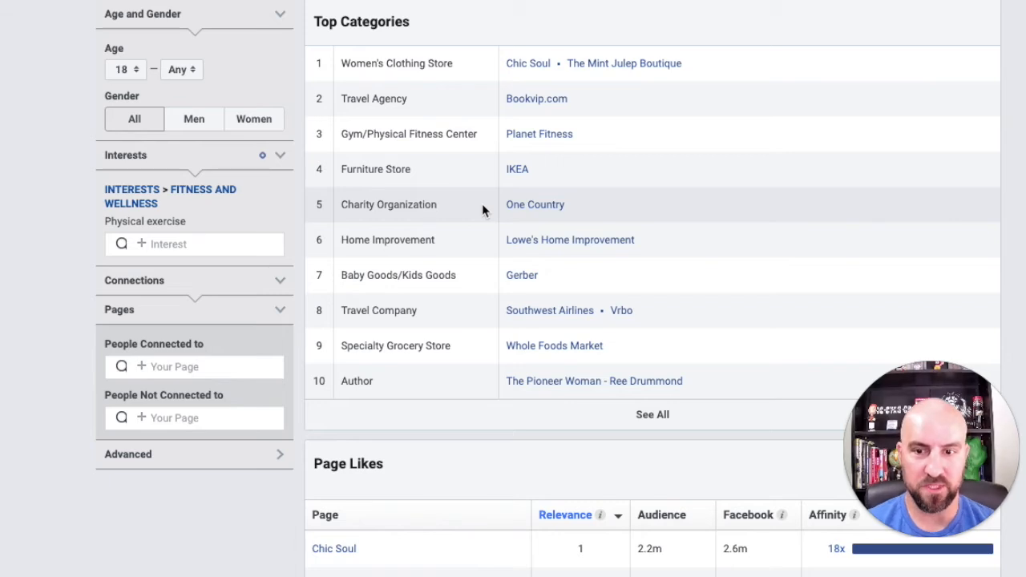
scroll(482, 211, "down", 5)
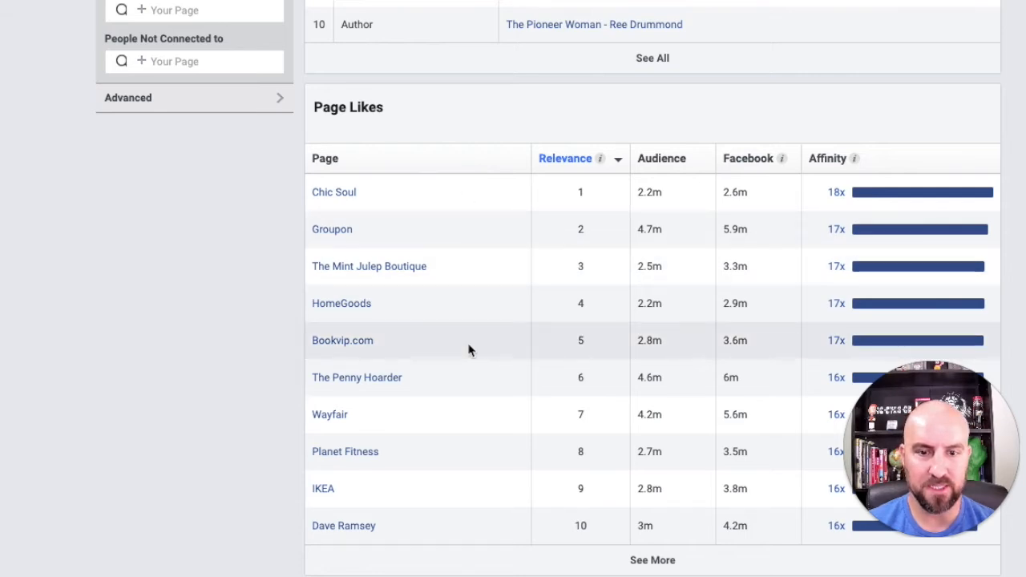
Expand the page likes list and examine the additional pages and the audience's top categories.
mouse_move(343, 465)
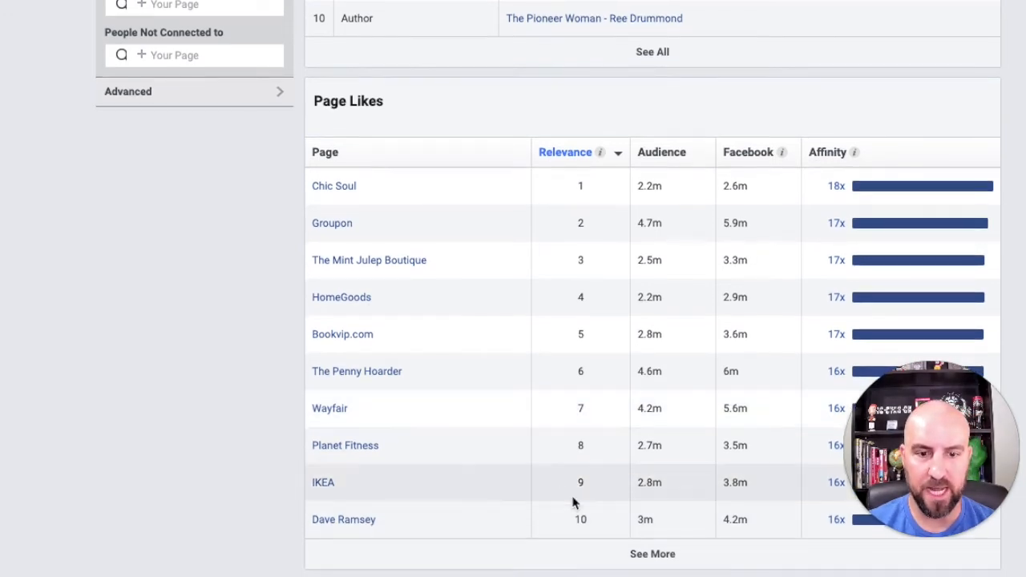
left_click(639, 561)
scroll(397, 427, "down", 2)
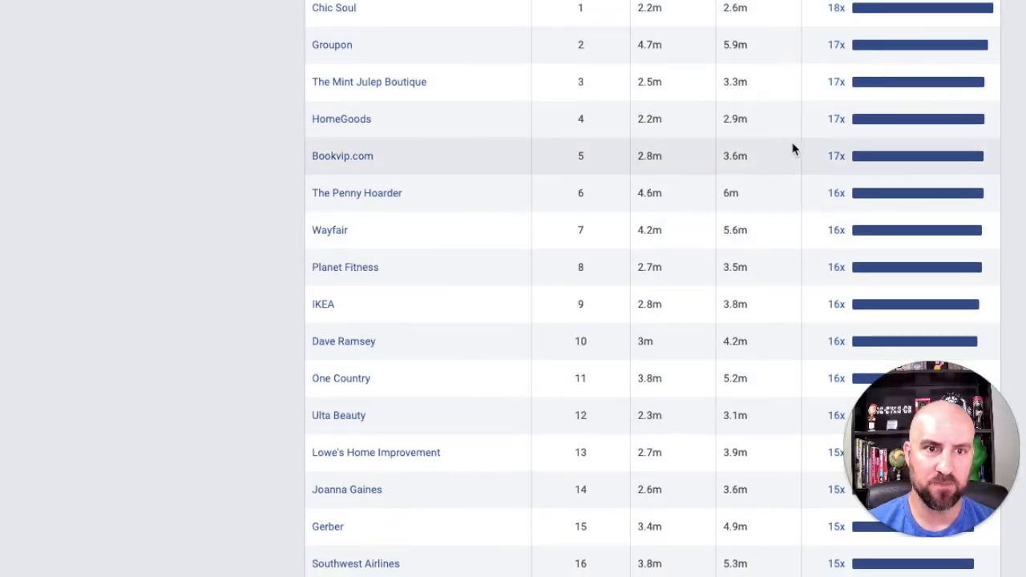
mouse_move(836, 6)
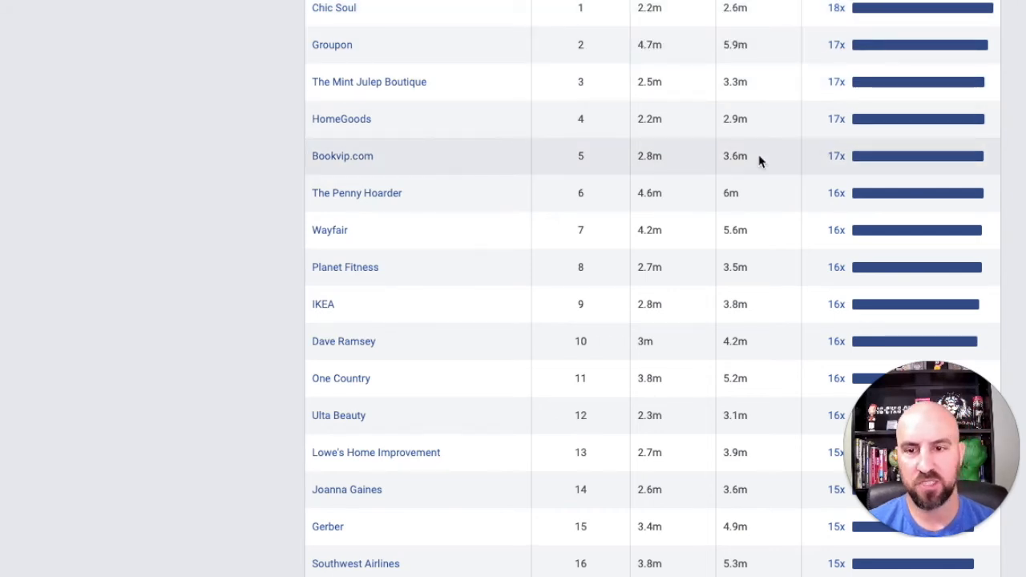
scroll(712, 164, "down", 3)
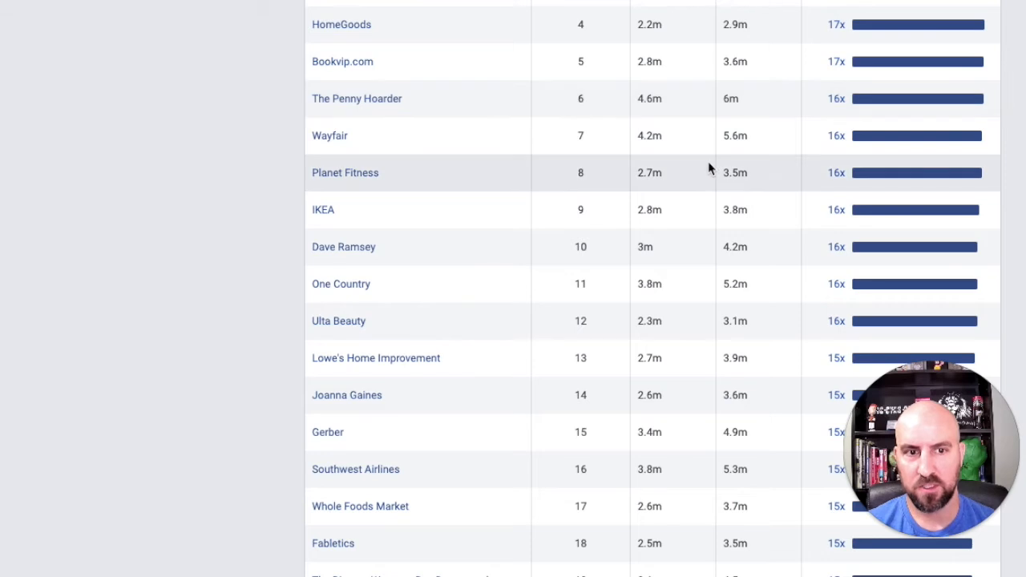
scroll(718, 170, "down", 1)
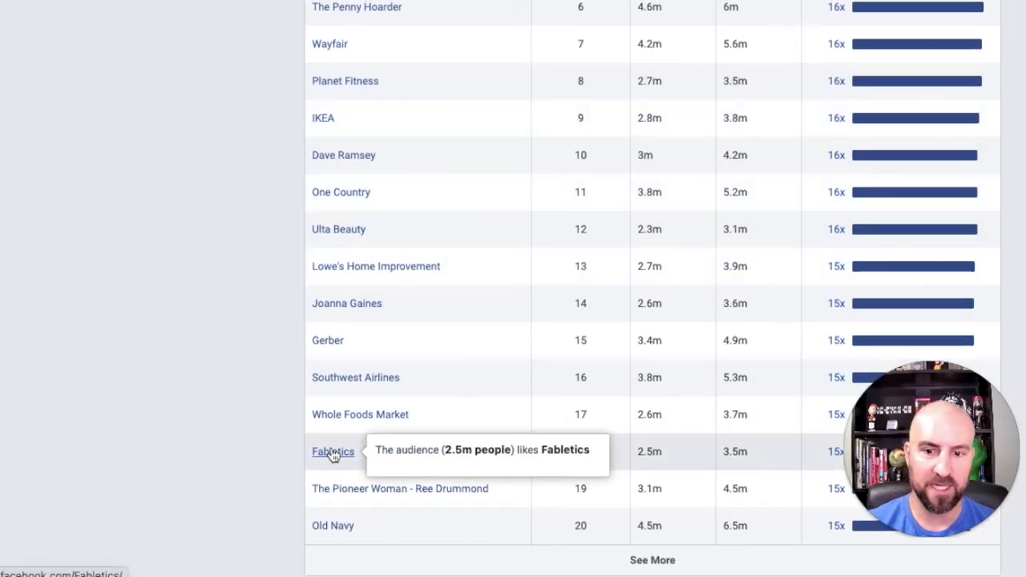
scroll(334, 453, "up", 5)
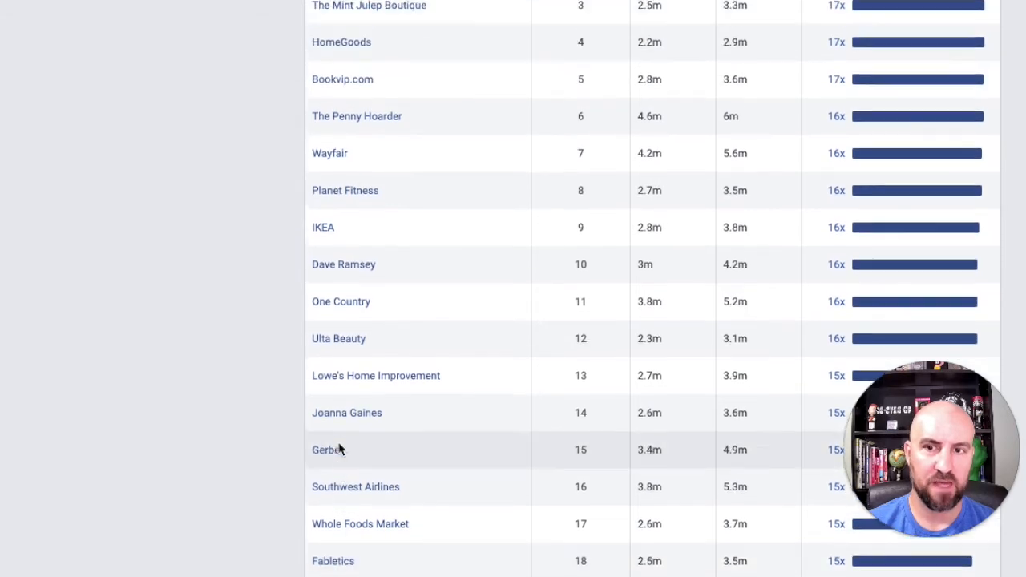
scroll(340, 449, "up", 4)
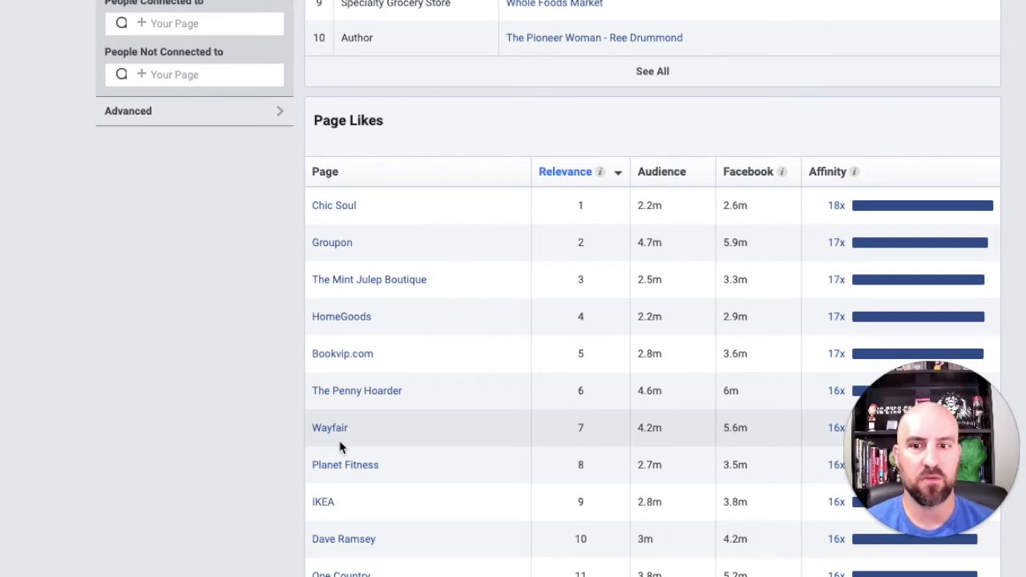
scroll(383, 442, "up", 5)
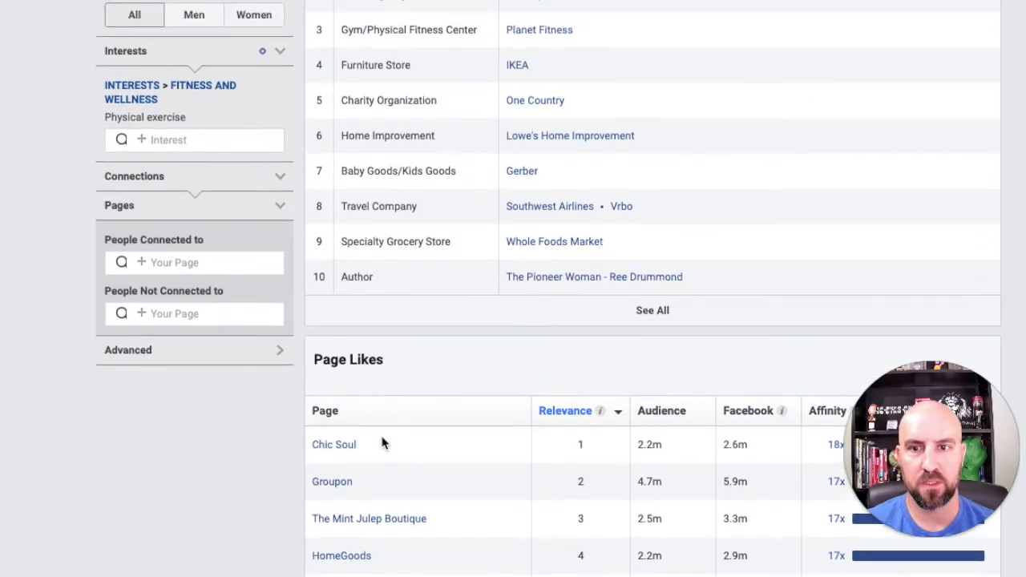
scroll(383, 443, "up", 1)
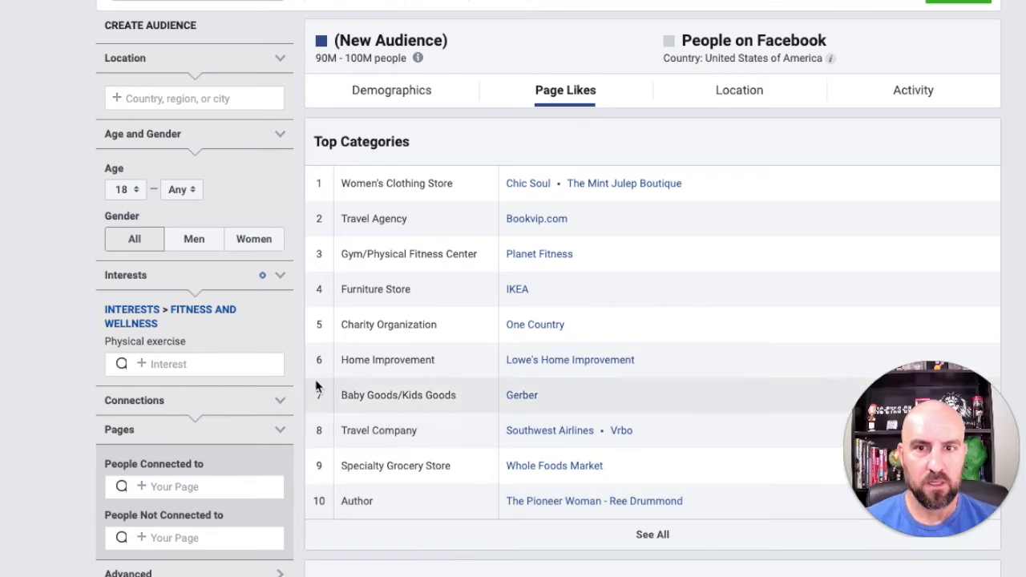
scroll(468, 367, "down", 1)
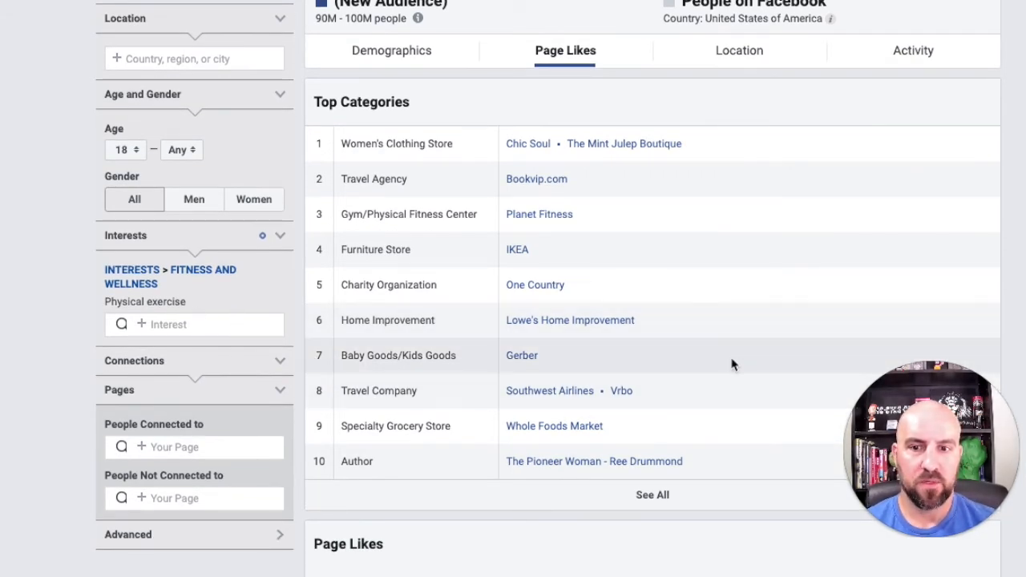
scroll(494, 335, "down", 4)
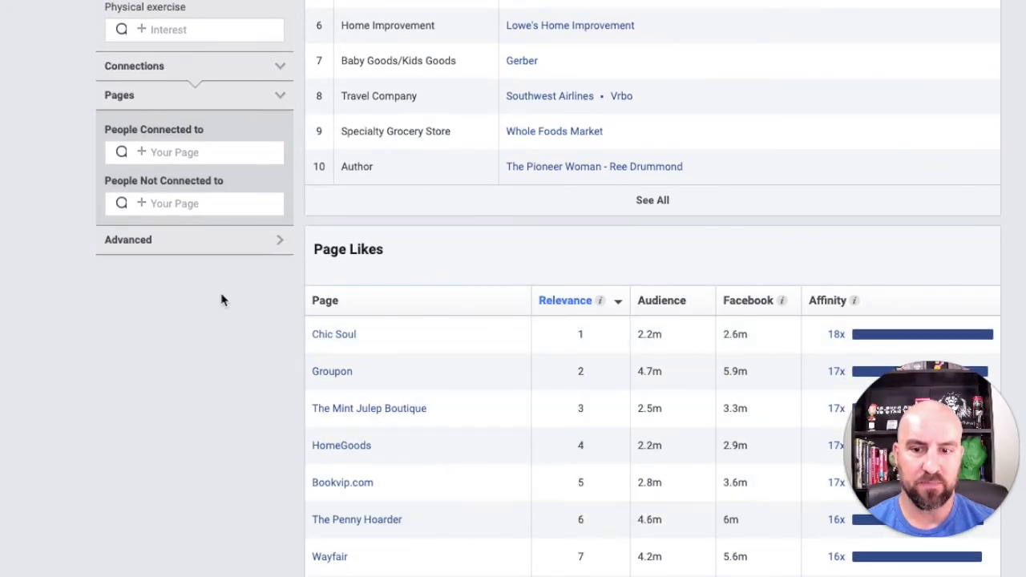
Try adding the Planet Fitness employer entry to the audience, check the page likes, and remove the entry again.
scroll(241, 304, "up", 2)
left_click(197, 158)
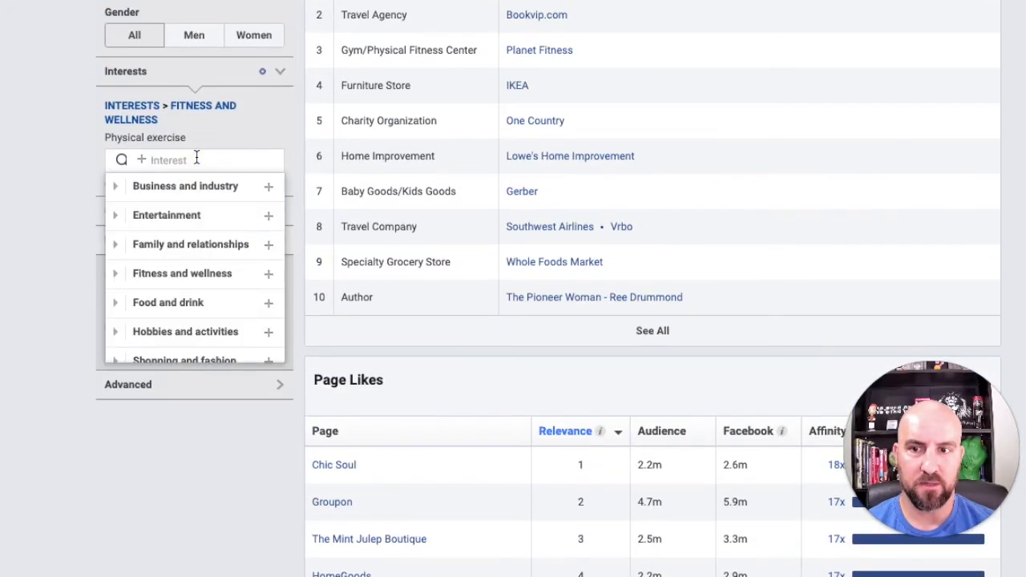
type("planet fitness")
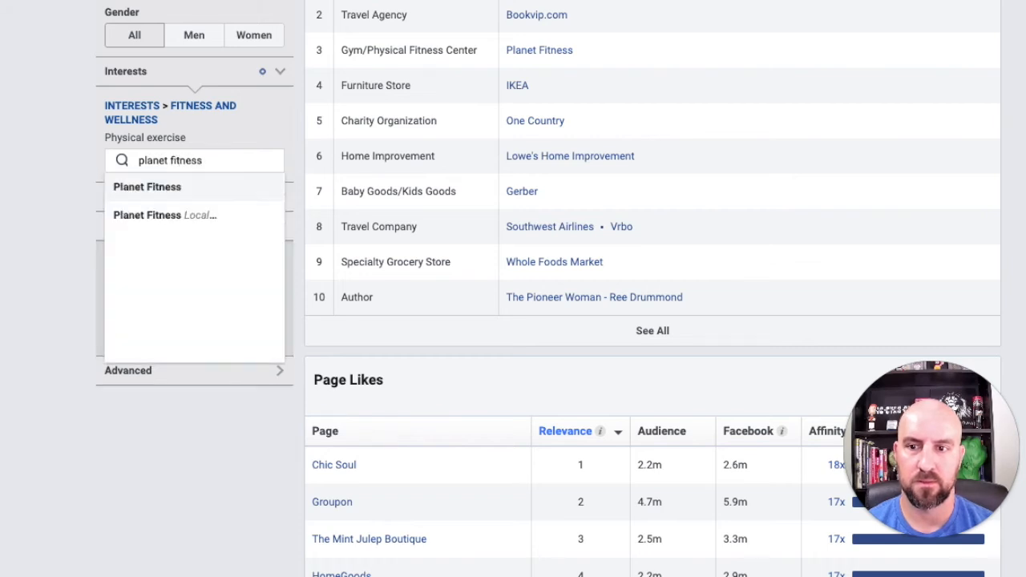
left_click(153, 187)
left_click(612, 169)
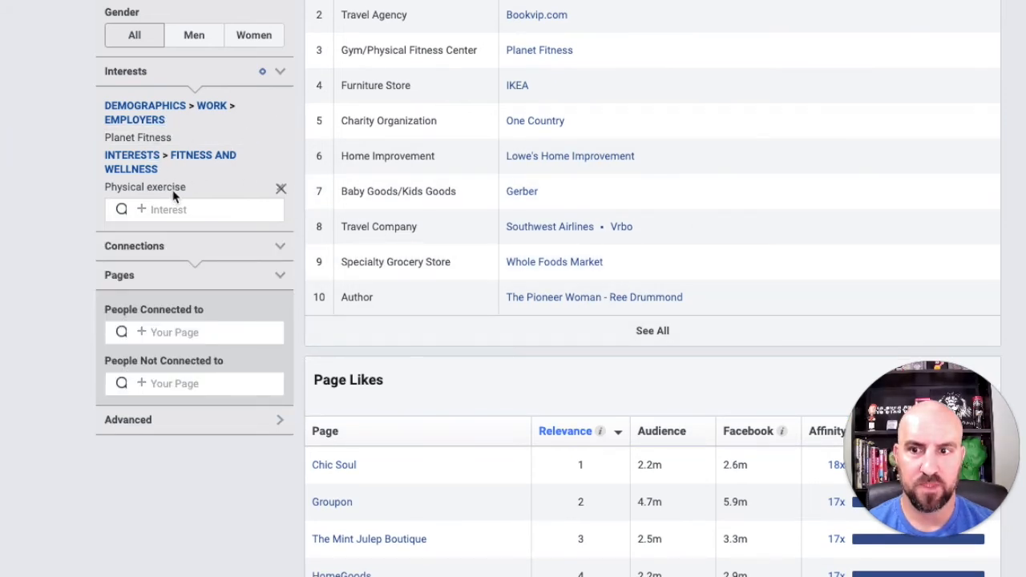
scroll(215, 188, "down", 1)
scroll(495, 198, "down", 5)
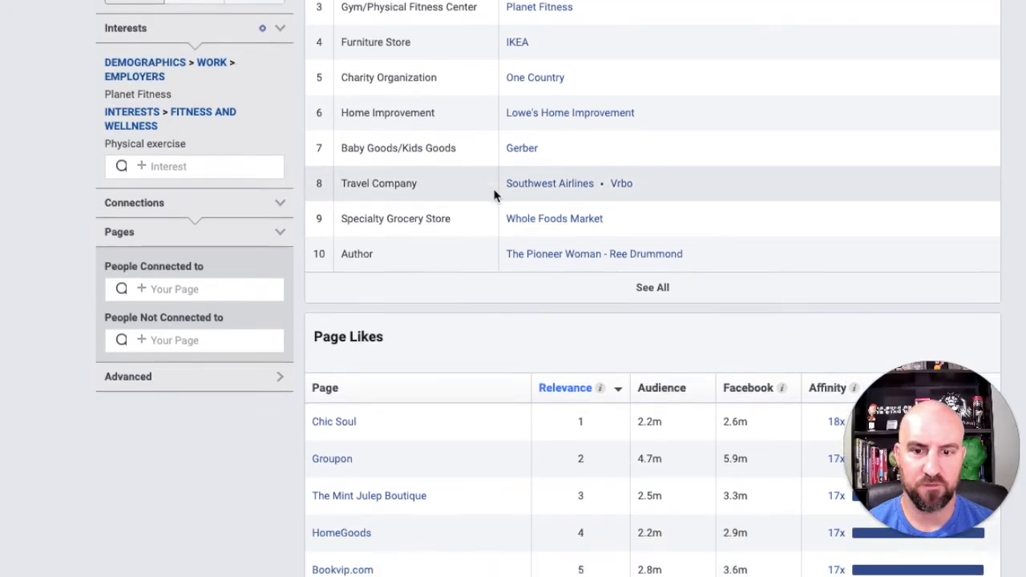
scroll(495, 198, "down", 3)
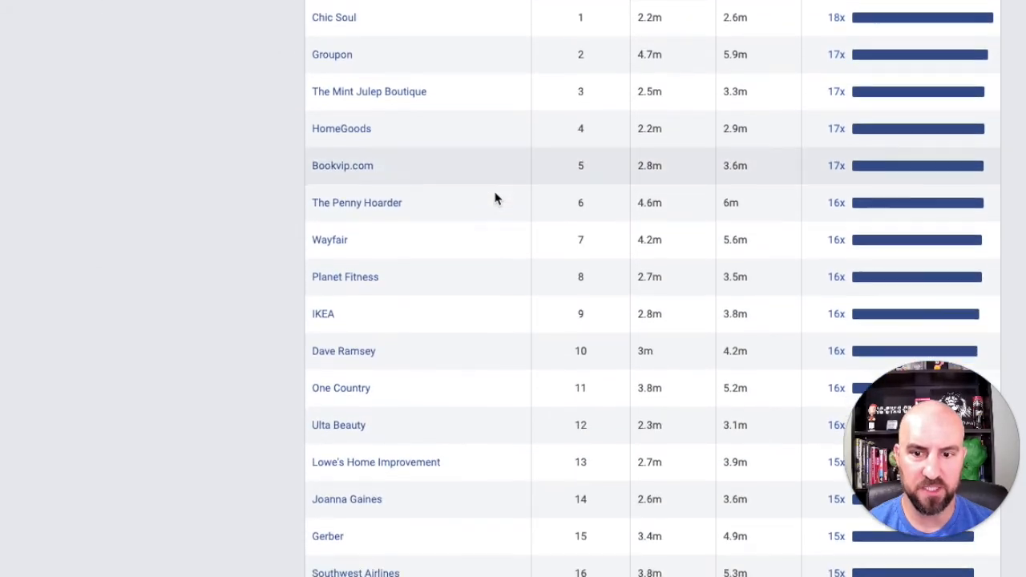
scroll(495, 198, "up", 7)
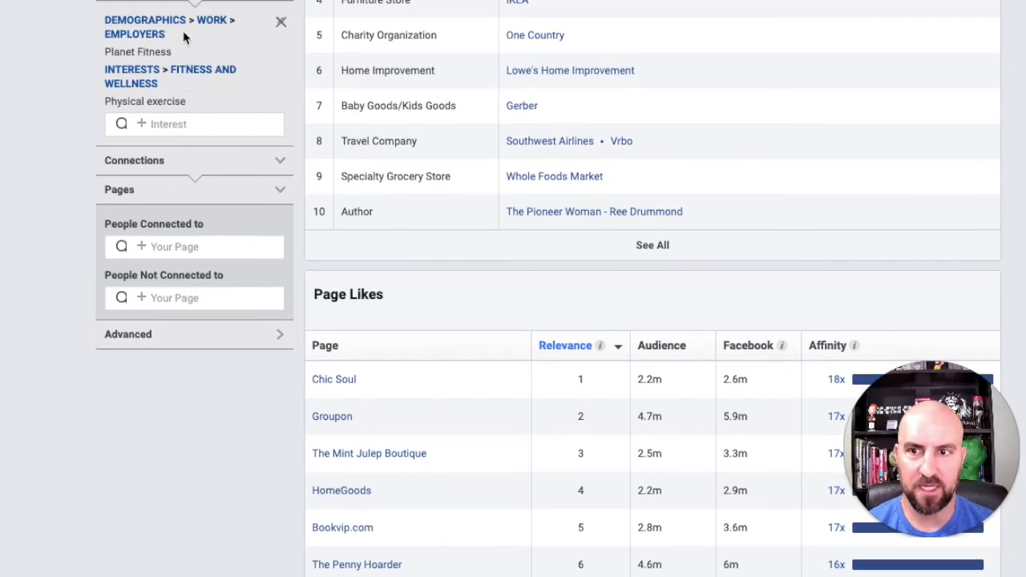
left_click(279, 28)
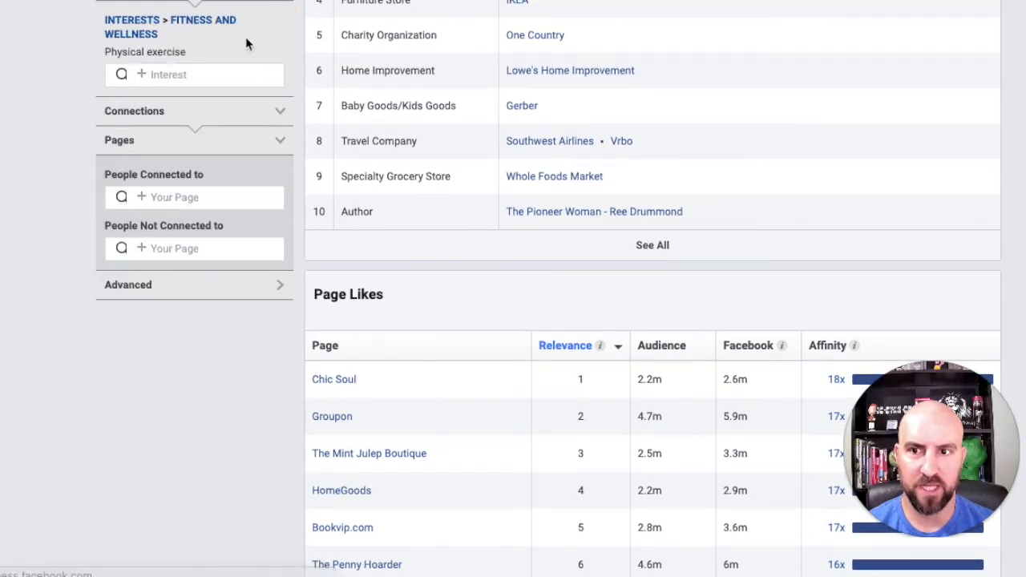
Search the interests for "planet fitness" and add Planet Fitness as an additional interest.
left_click(212, 74)
type("pla")
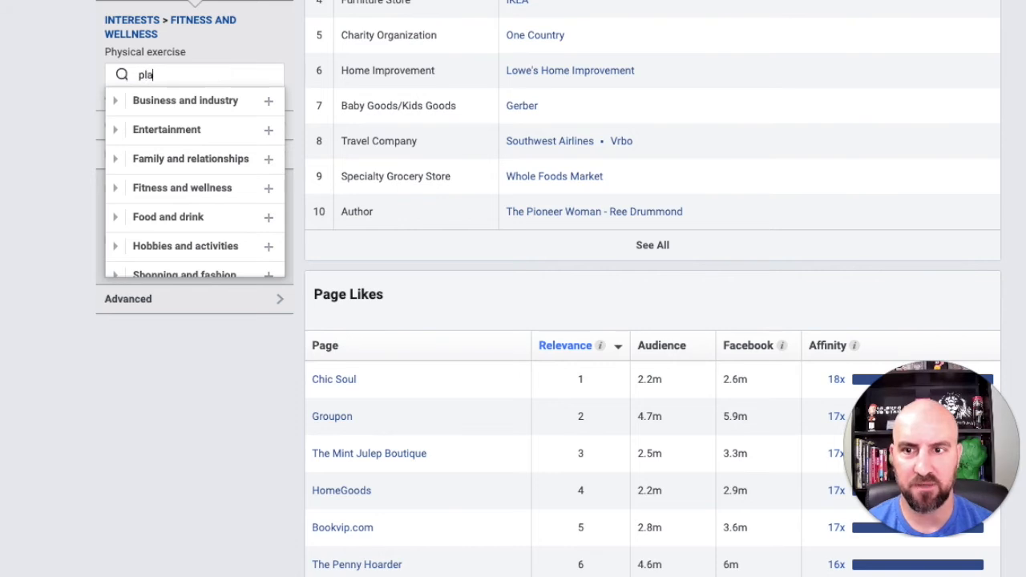
type("net fitness")
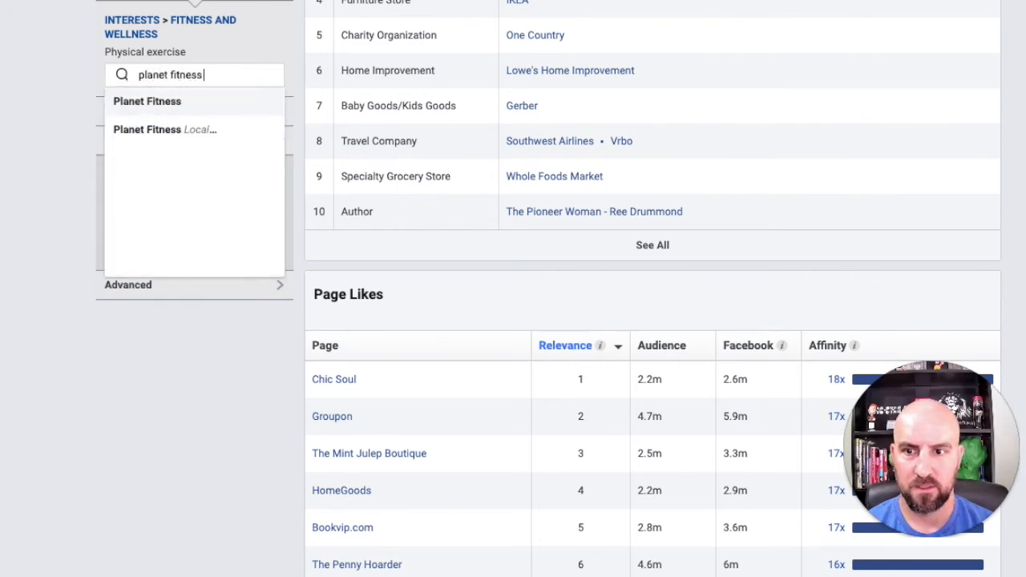
left_click(178, 129)
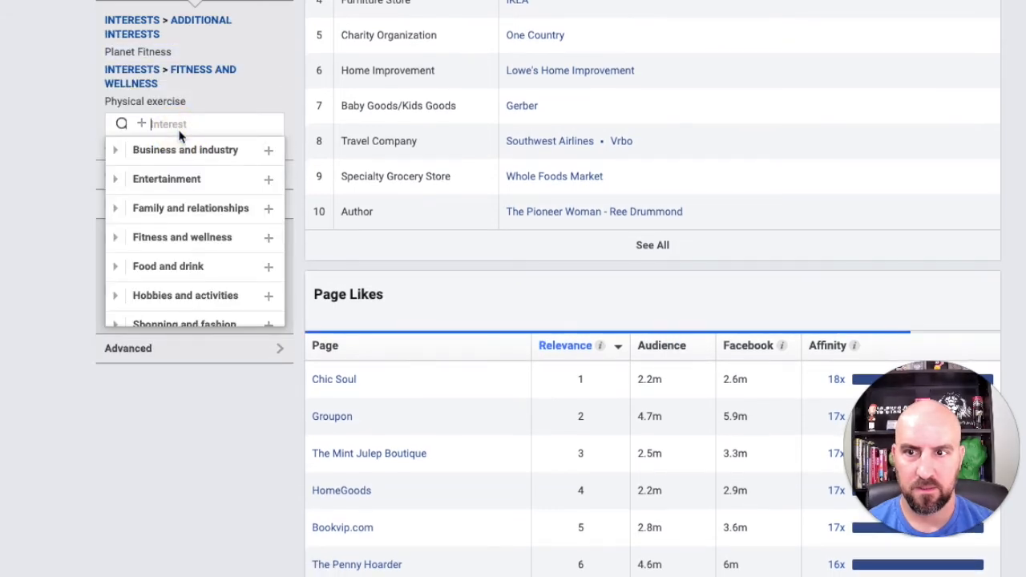
left_click(45, 81)
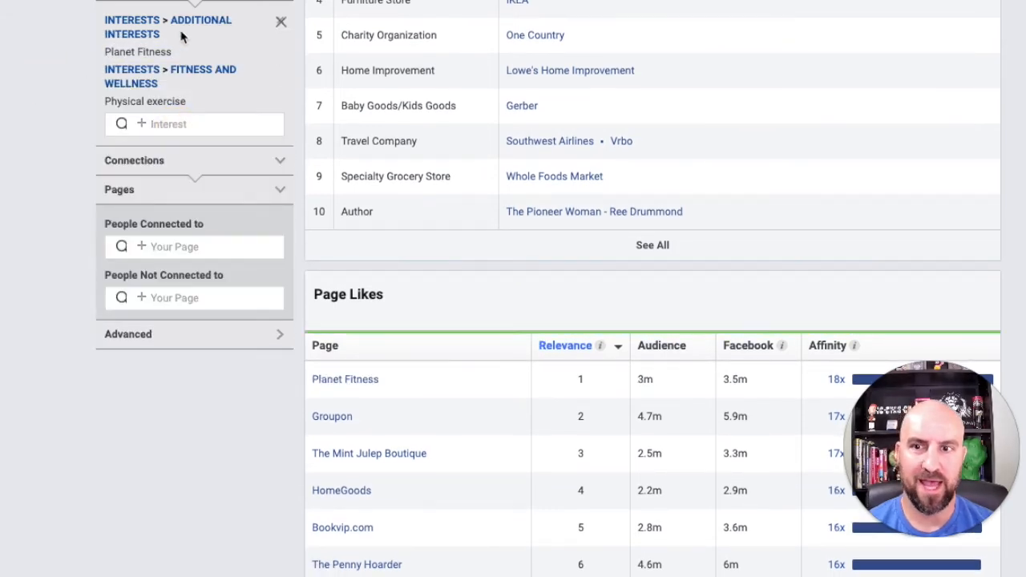
Examine the expanded page likes ranking for the audience interested in Planet Fitness and Physical exercise.
scroll(577, 142, "down", 1)
scroll(577, 143, "down", 3)
scroll(562, 142, "down", 2)
scroll(561, 144, "down", 3)
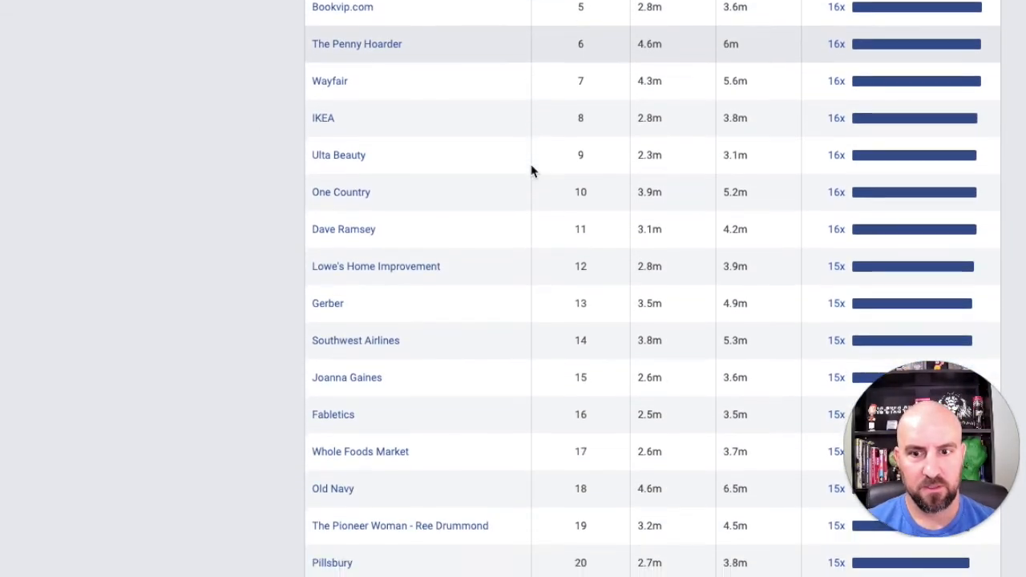
scroll(531, 169, "down", 1)
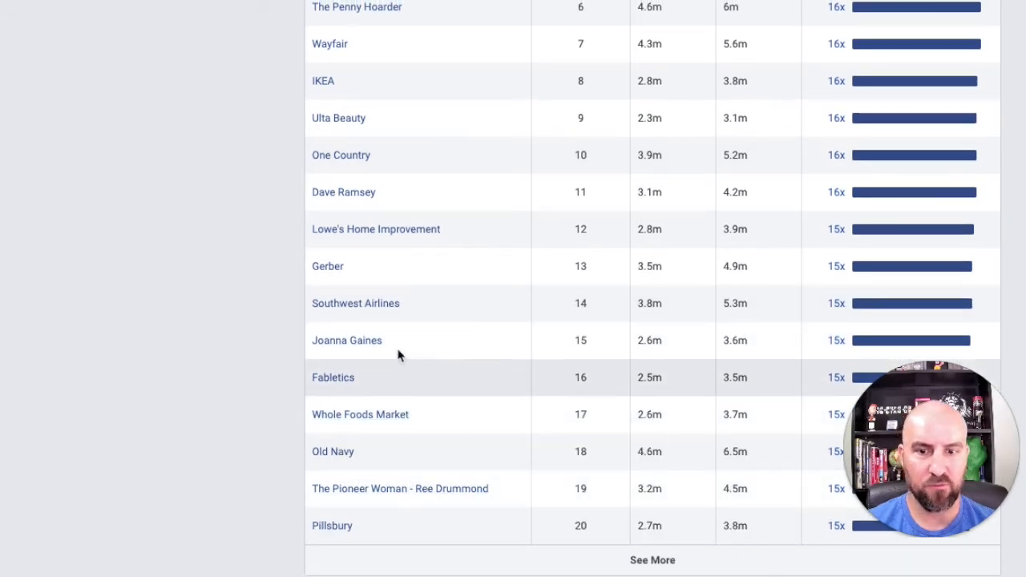
scroll(587, 313, "up", 8)
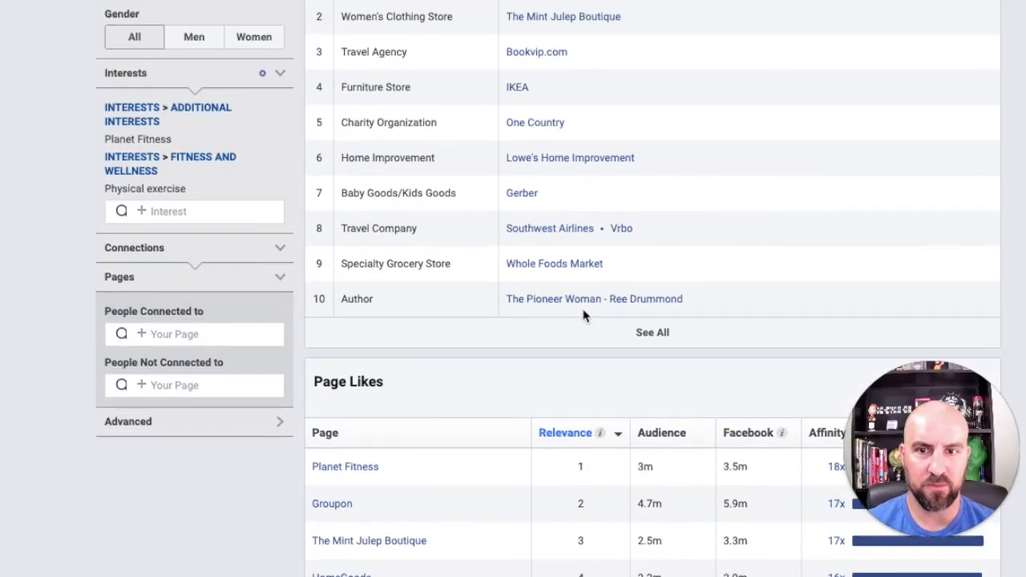
Review the top categories and leading page likes against the two selected interests.
scroll(577, 319, "up", 3)
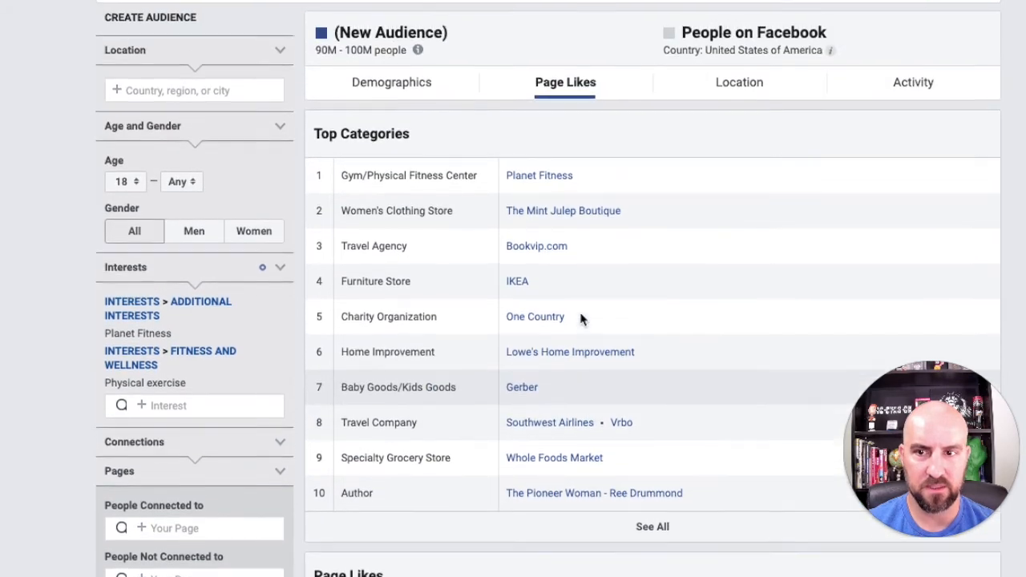
scroll(577, 320, "down", 1)
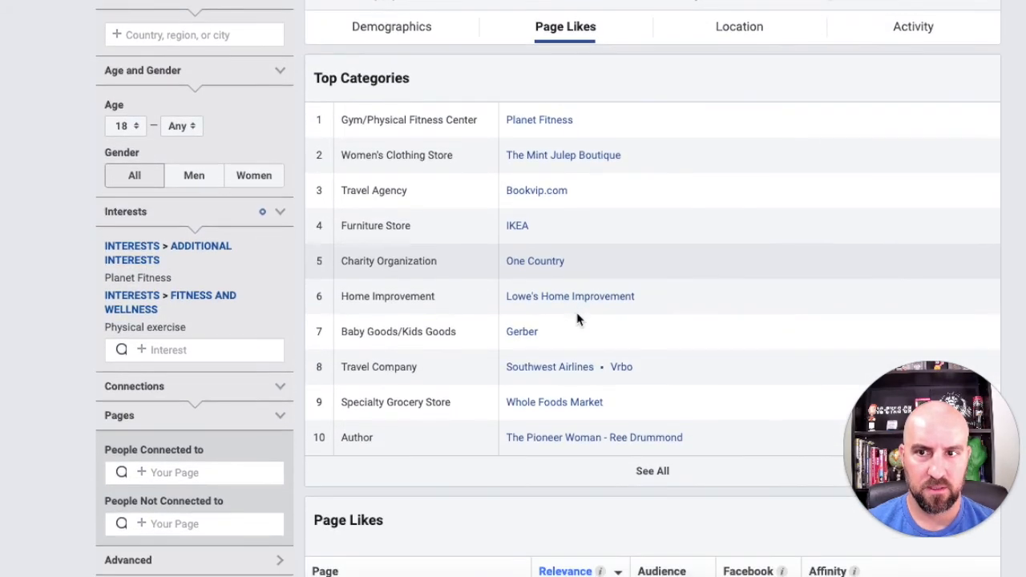
scroll(577, 320, "up", 1)
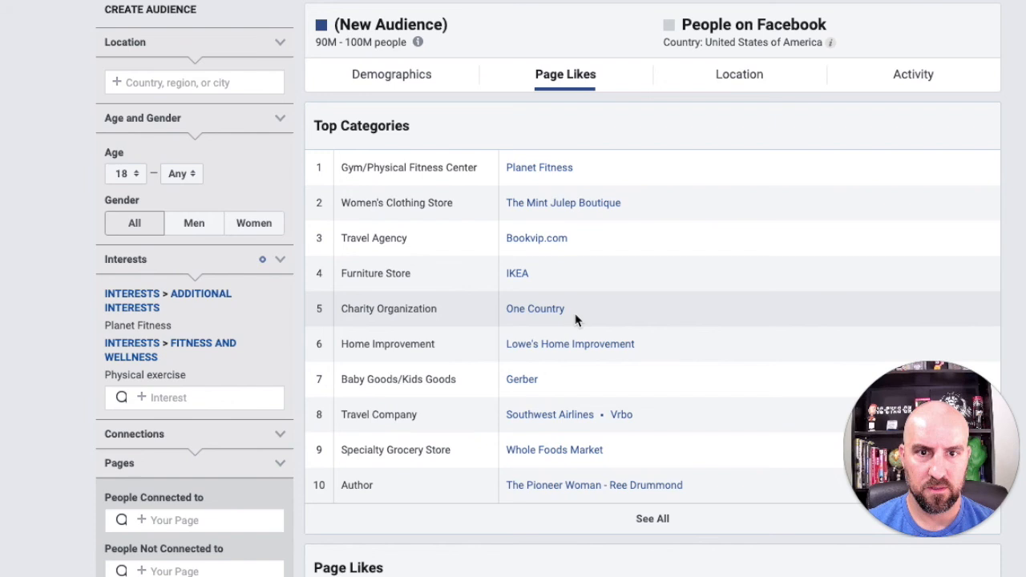
scroll(369, 132, "down", 1)
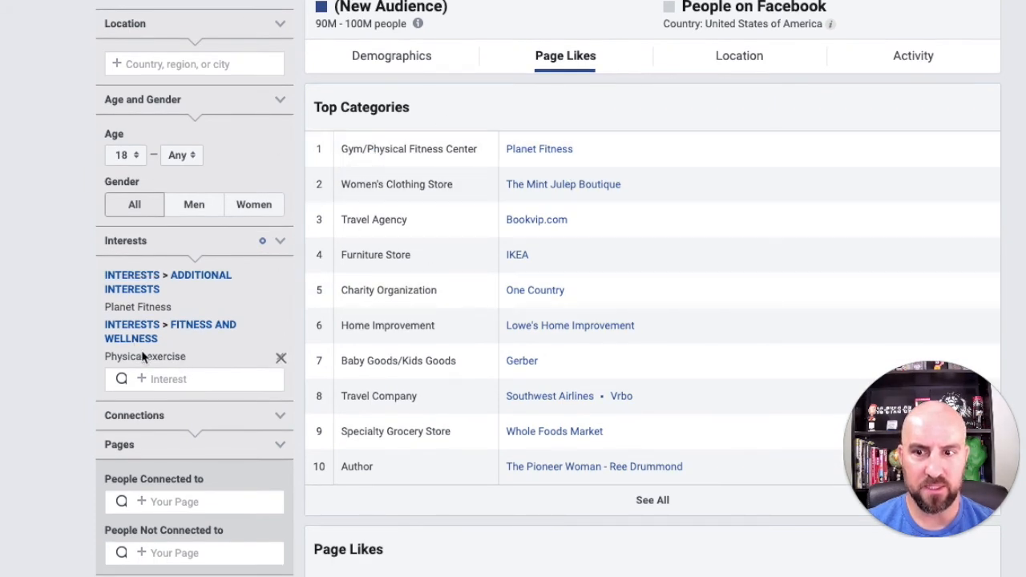
scroll(385, 241, "down", 5)
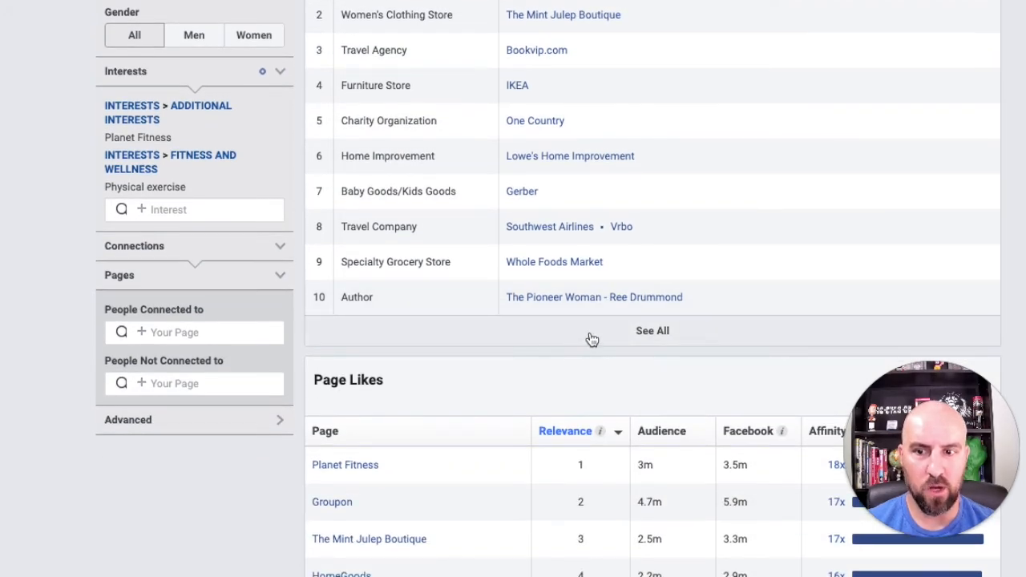
scroll(591, 340, "up", 1)
scroll(592, 340, "up", 1)
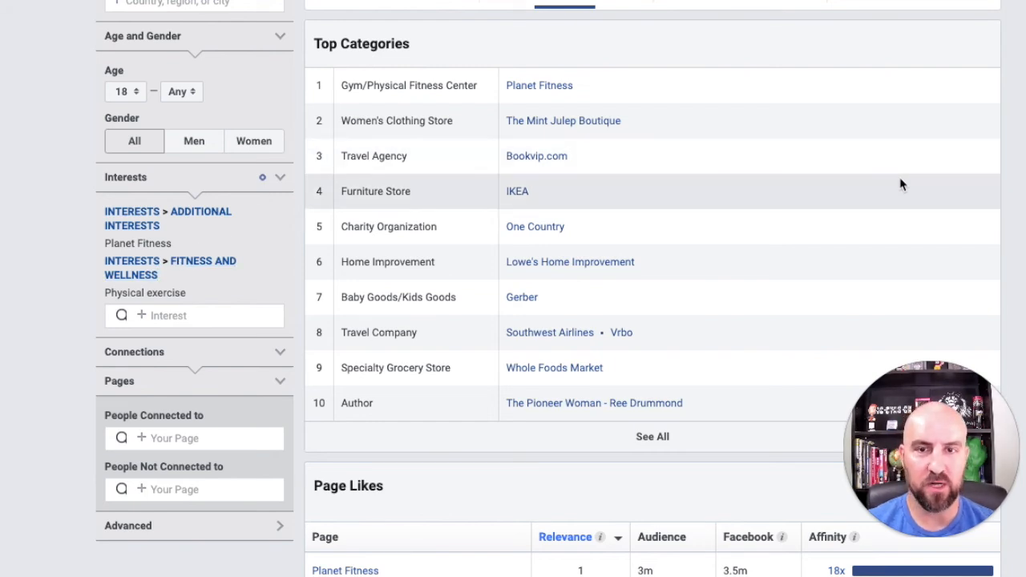
scroll(901, 185, "up", 1)
scroll(900, 184, "up", 1)
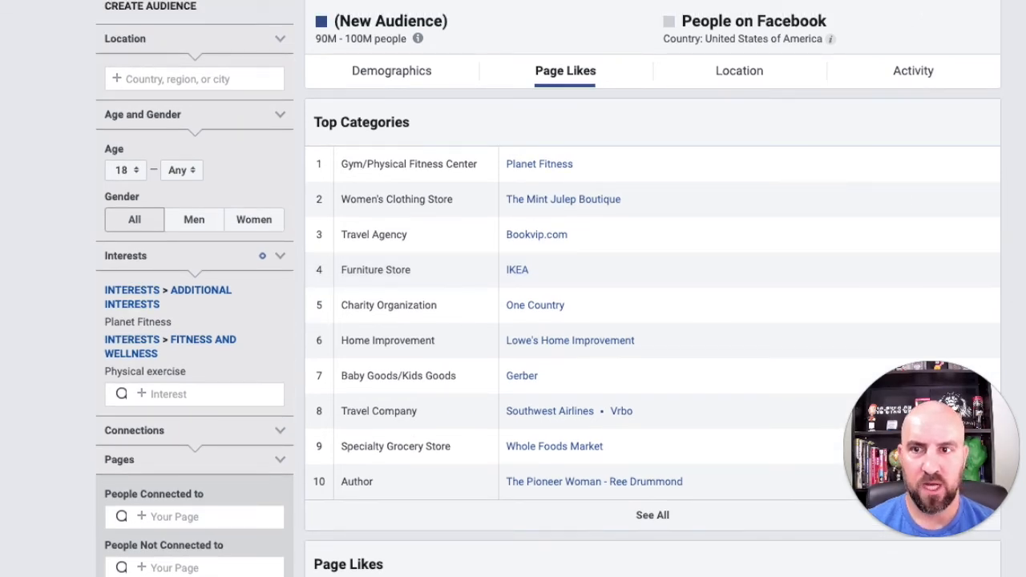
scroll(923, 32, "down", 10)
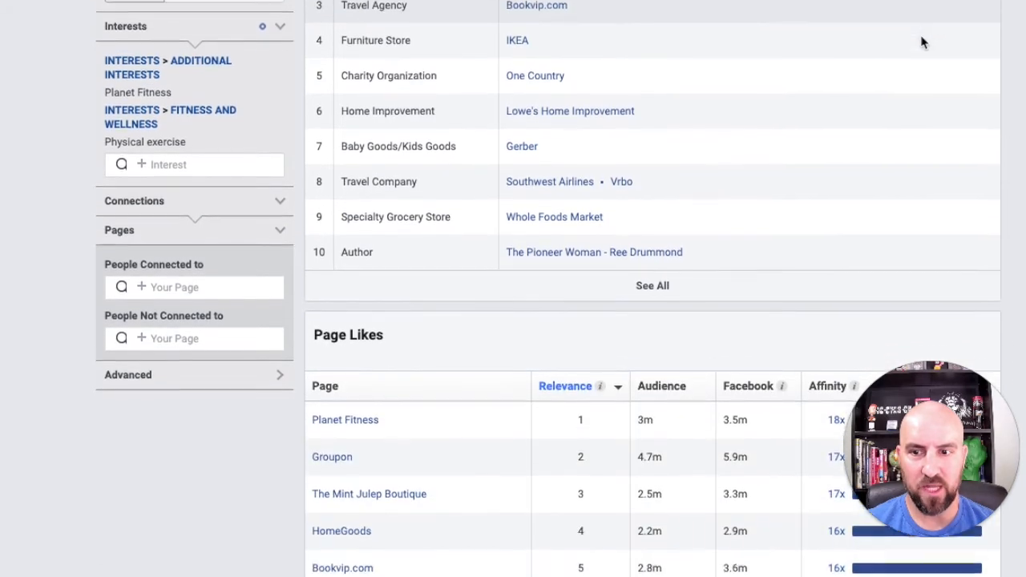
scroll(921, 46, "down", 2)
scroll(921, 50, "up", 8)
scroll(921, 55, "up", 4)
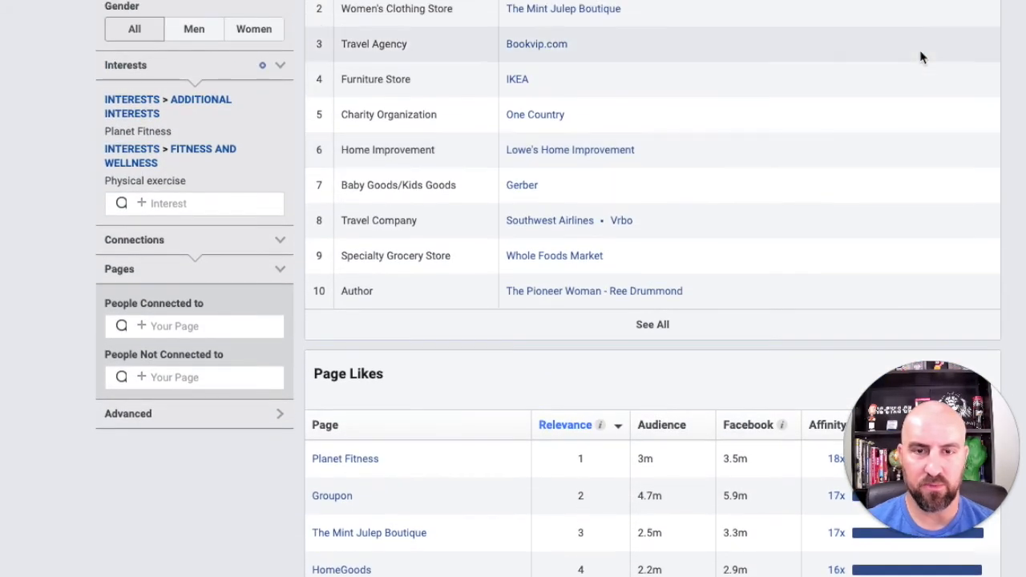
scroll(920, 56, "up", 1)
scroll(919, 50, "up", 1)
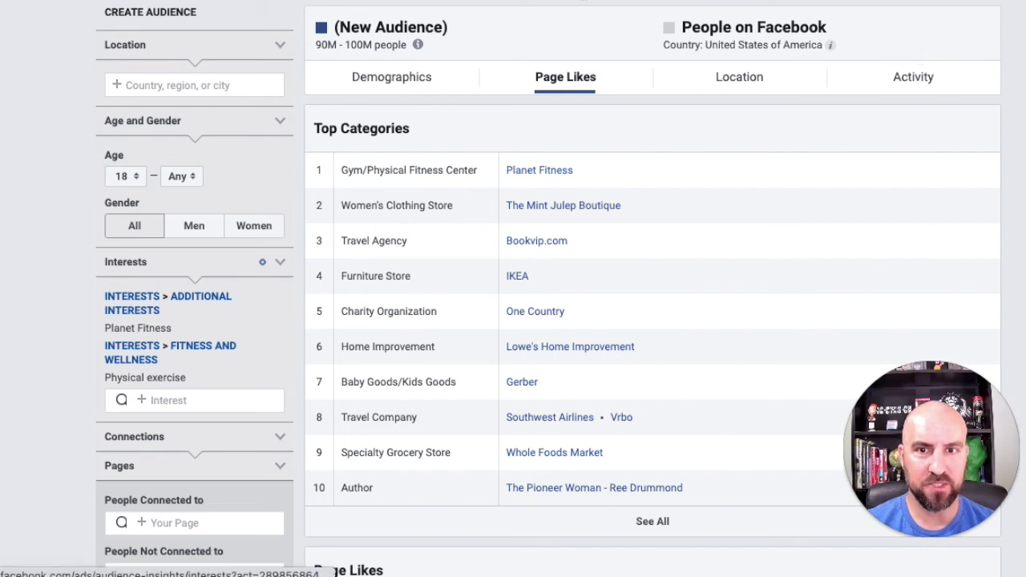
Check the available options for saving the audience and return to its top categories.
left_click(583, 1)
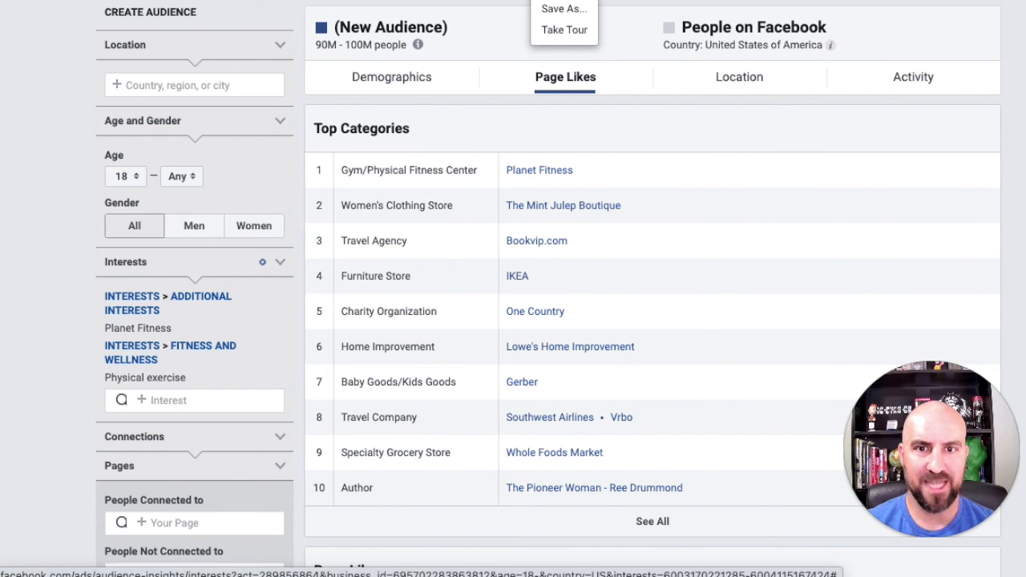
scroll(1002, 69, "down", 1)
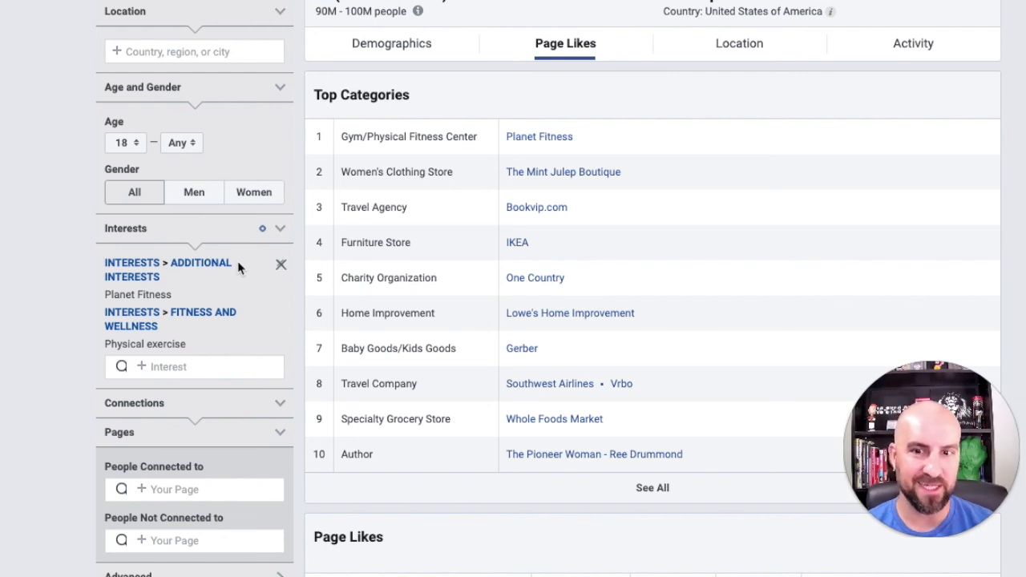
scroll(537, 263, "down", 1)
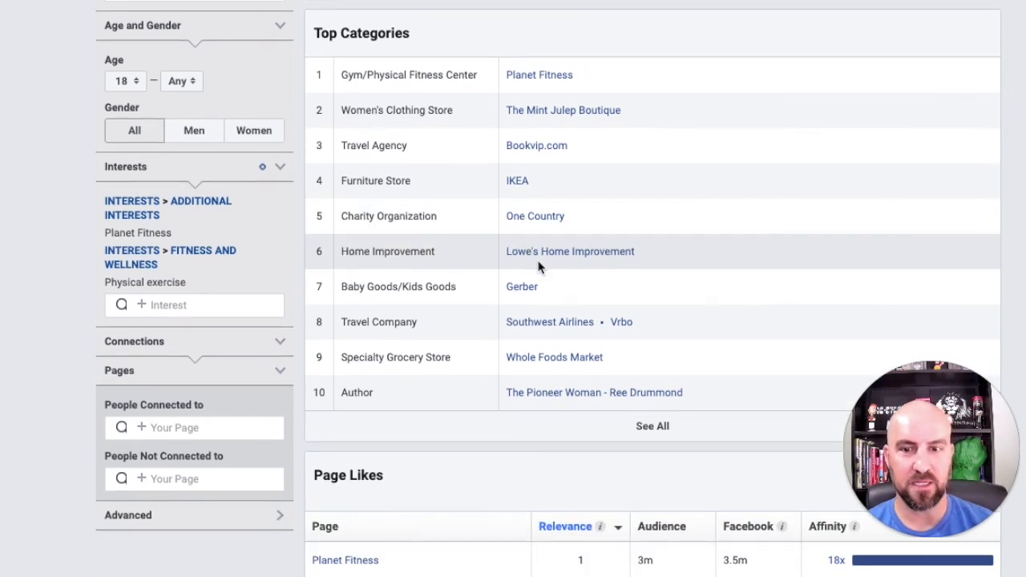